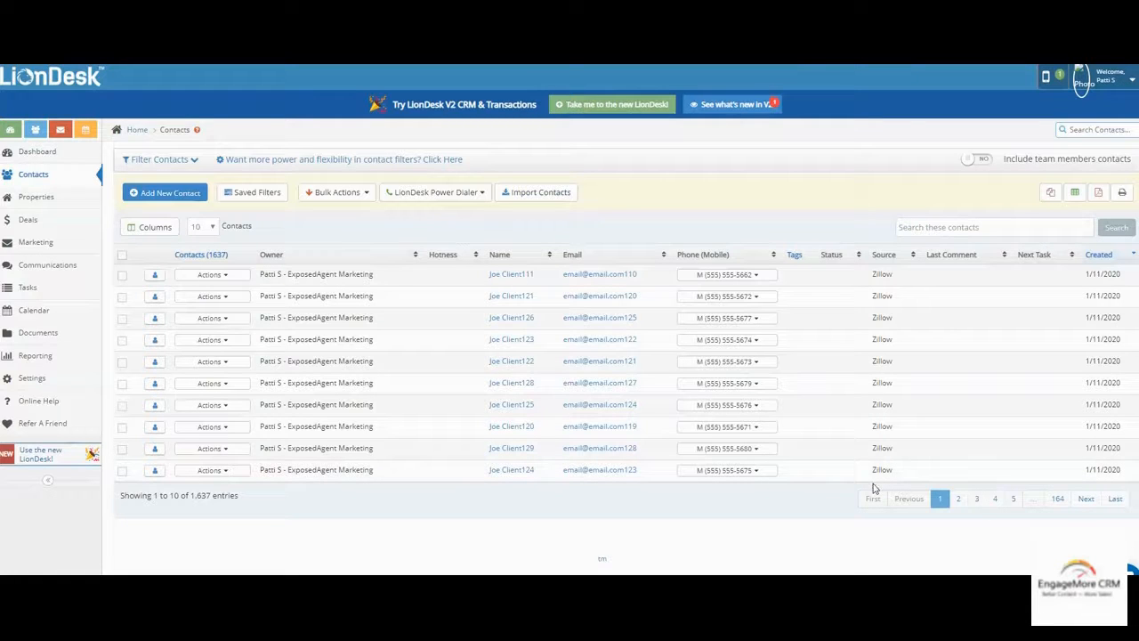
Open the contact filters and set the contact source to Zillow.
left_click(169, 160)
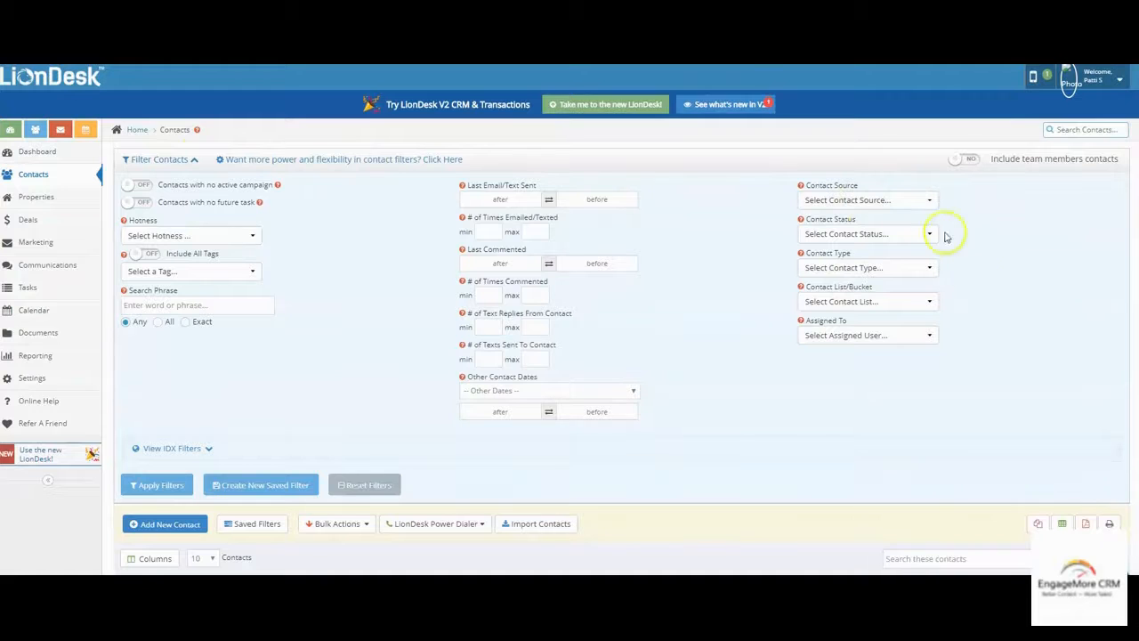
left_click(864, 200)
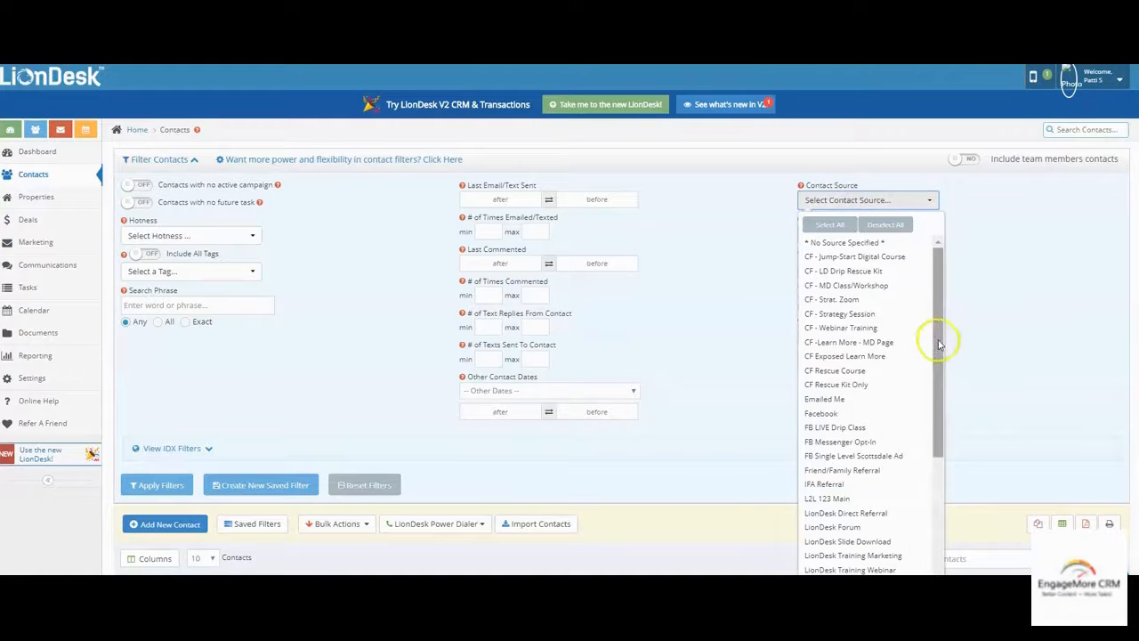
left_click_drag(935, 339, 936, 538)
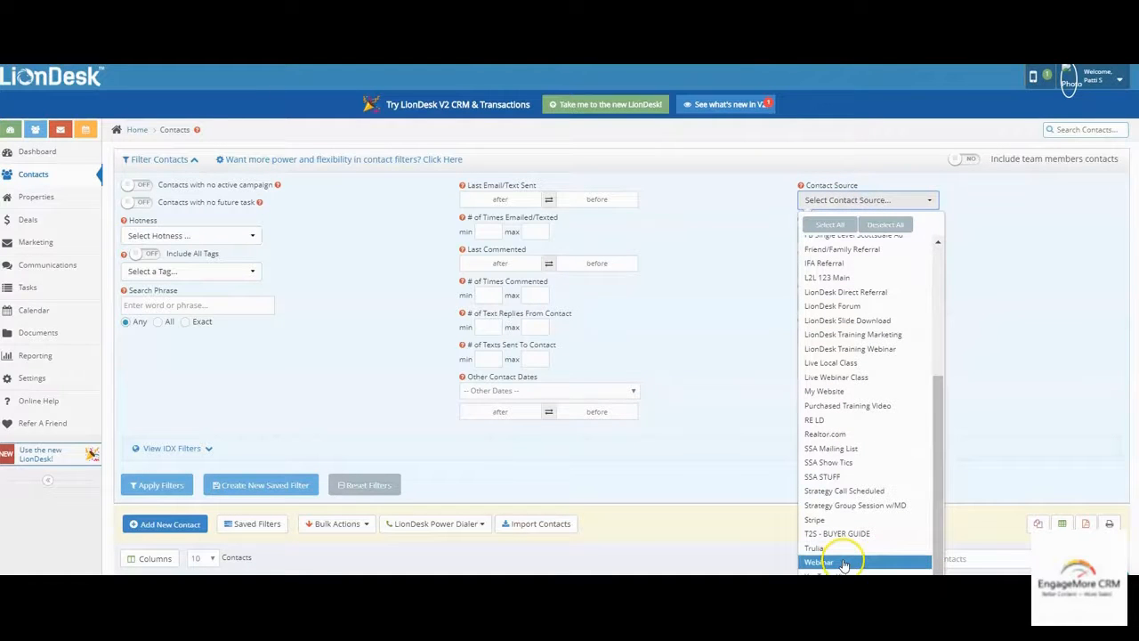
left_click(815, 548)
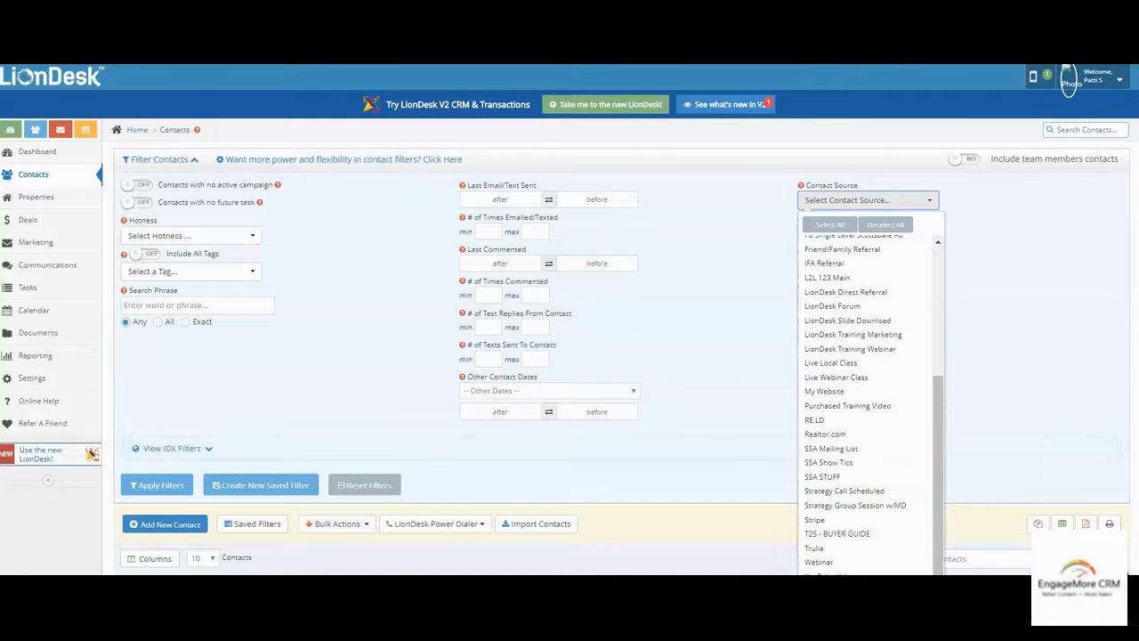
scroll(570, 320, "down", 1)
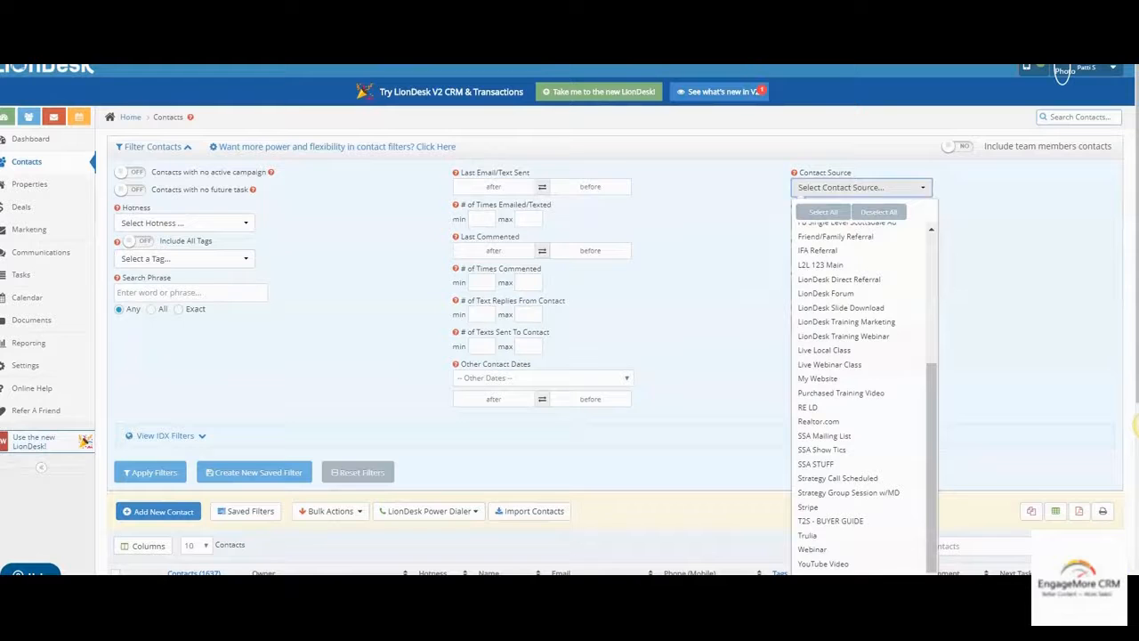
scroll(845, 559, "down", 2)
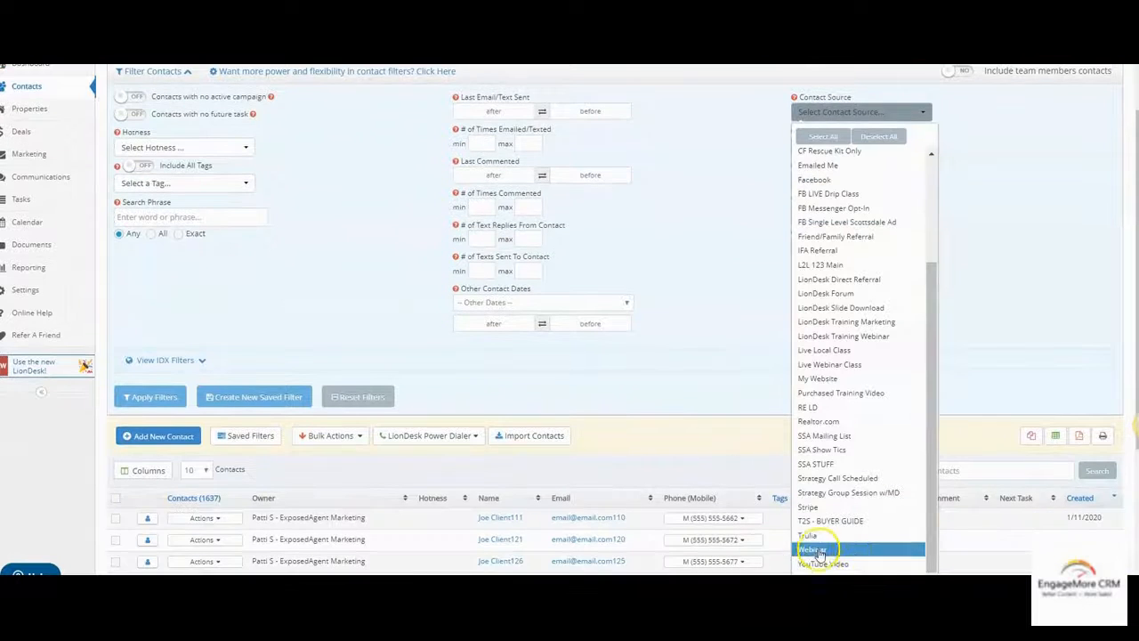
scroll(823, 550, "down", 2)
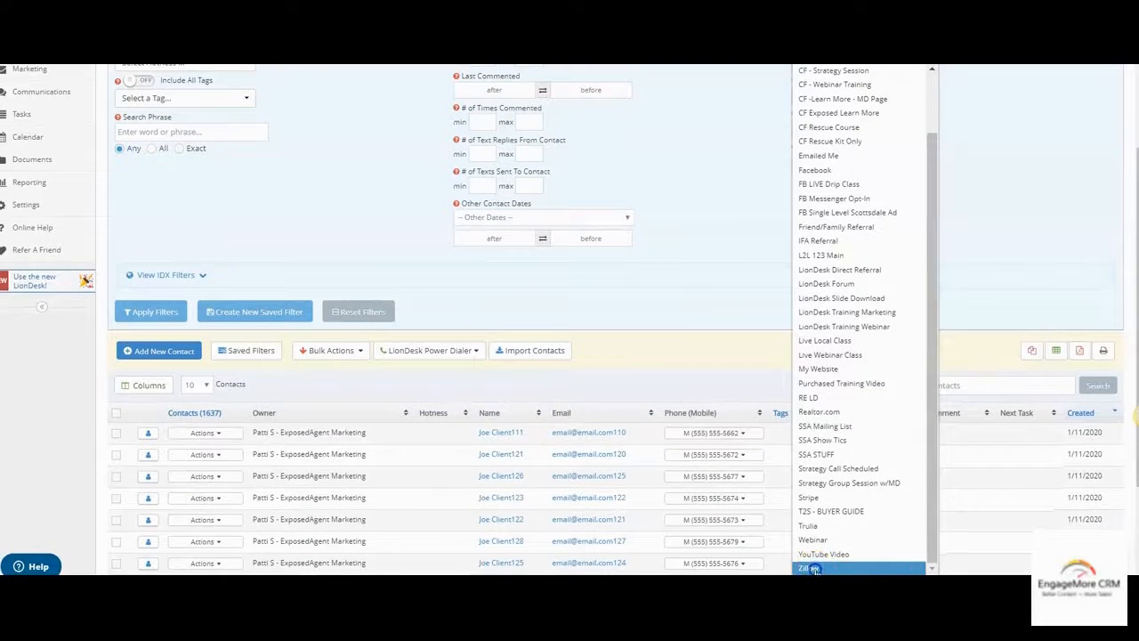
left_click(908, 568)
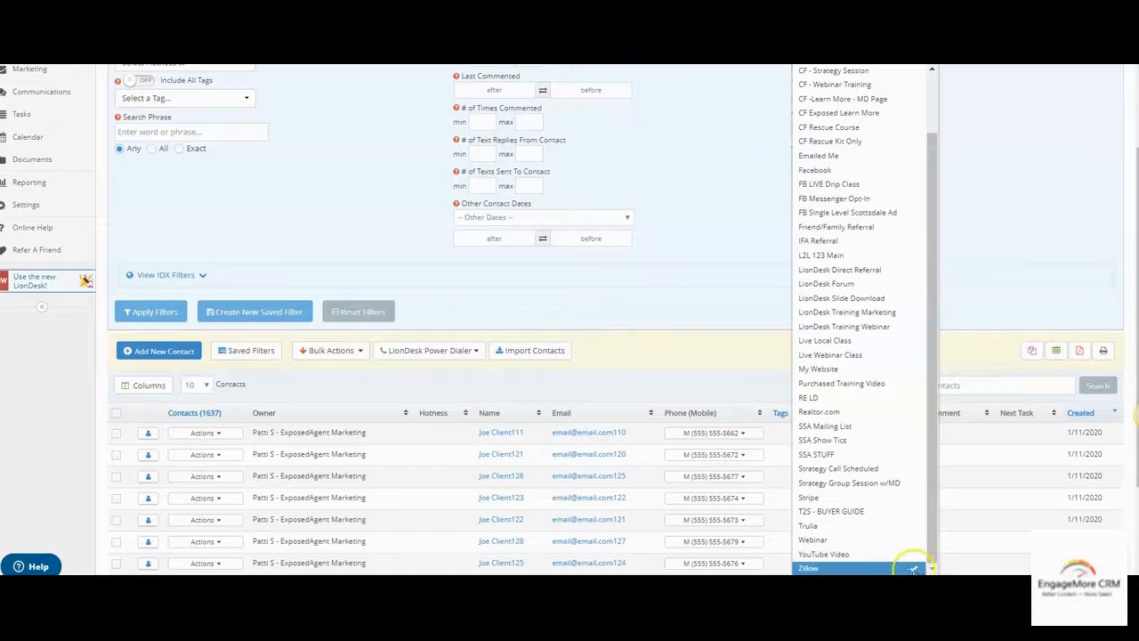
left_click(1033, 260)
scroll(979, 240, "up", 2)
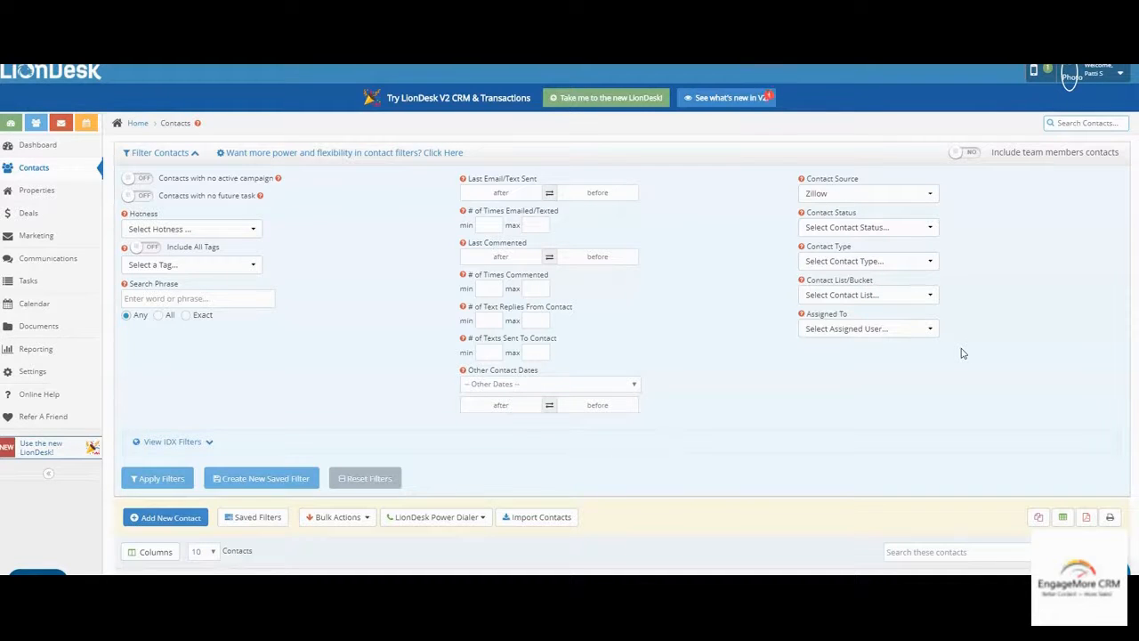
Filter the contact status by No Status Specified, New and Prospecting.
left_click(897, 233)
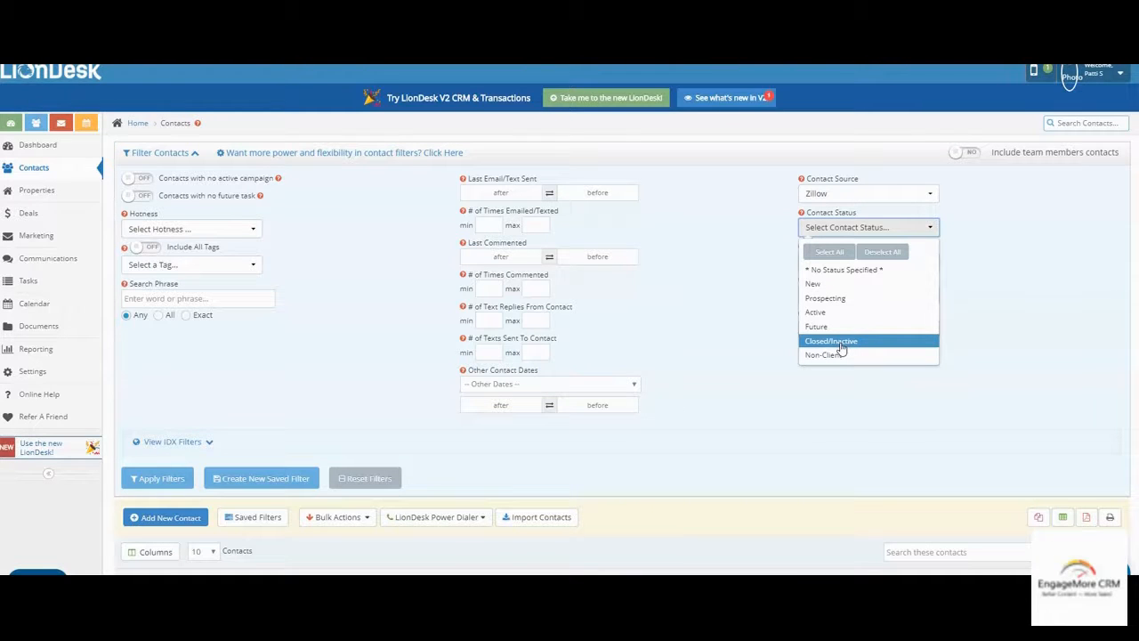
left_click(835, 283)
left_click(840, 306)
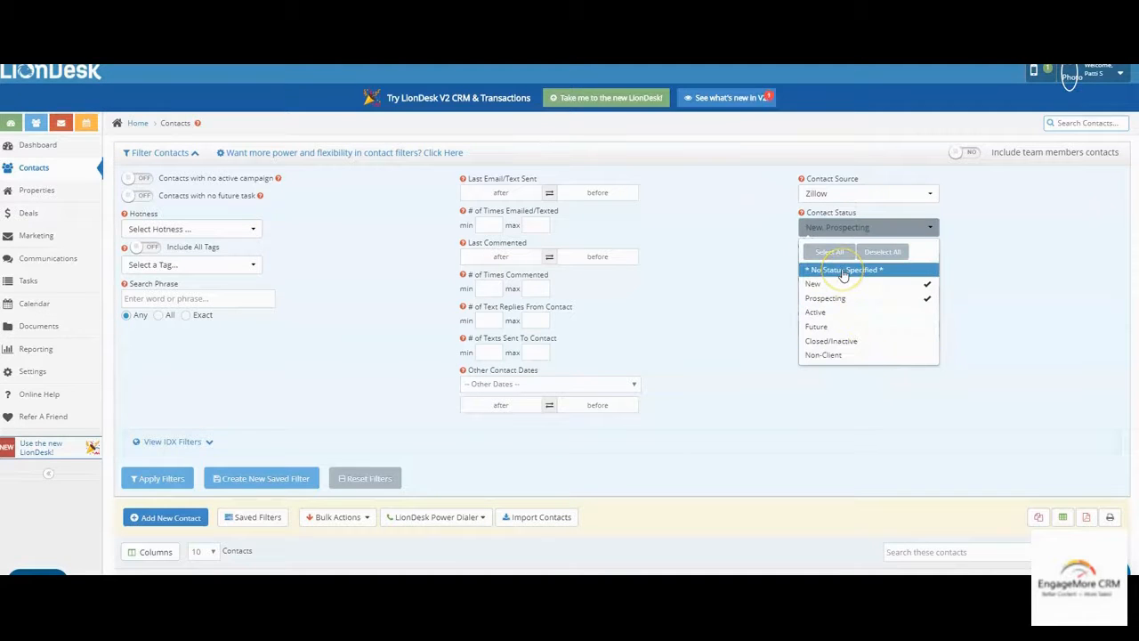
left_click(843, 272)
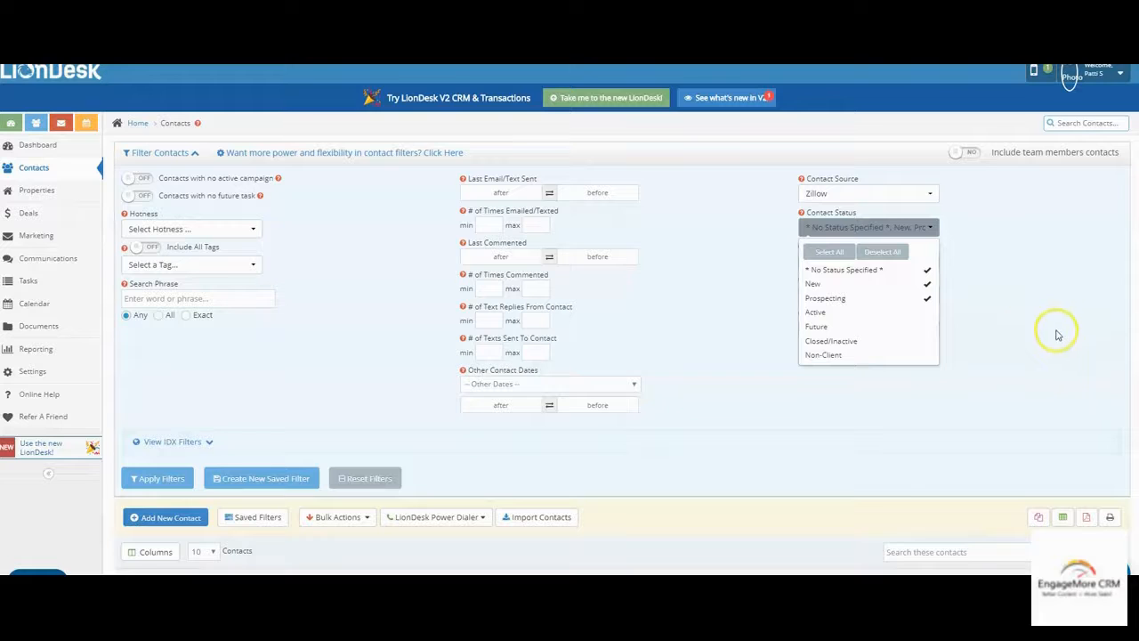
left_click(833, 317)
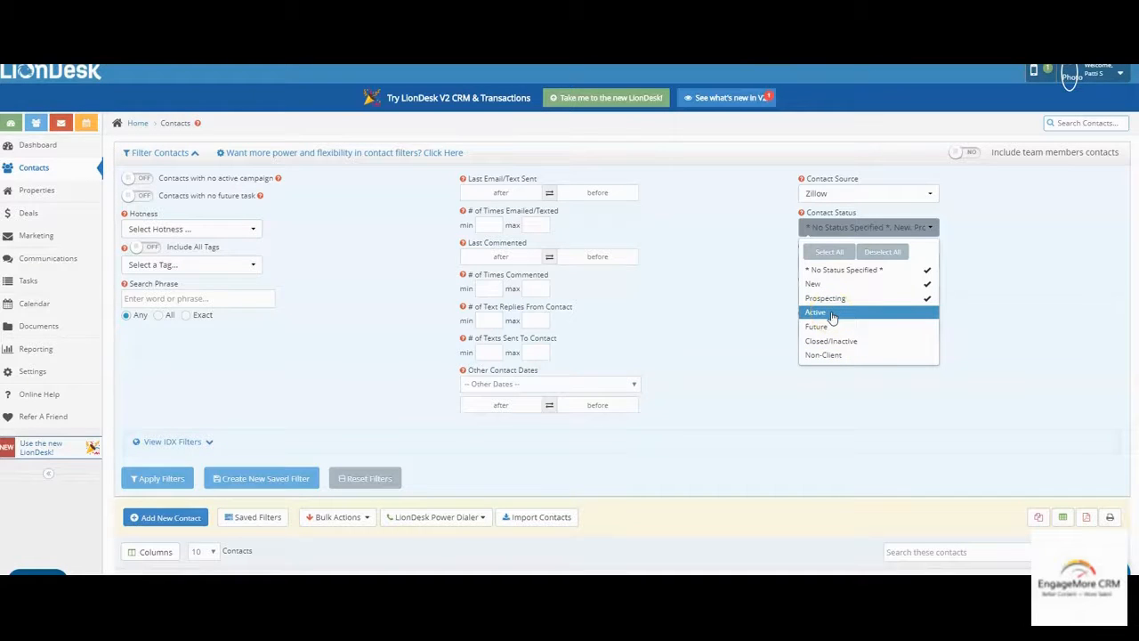
left_click(722, 303)
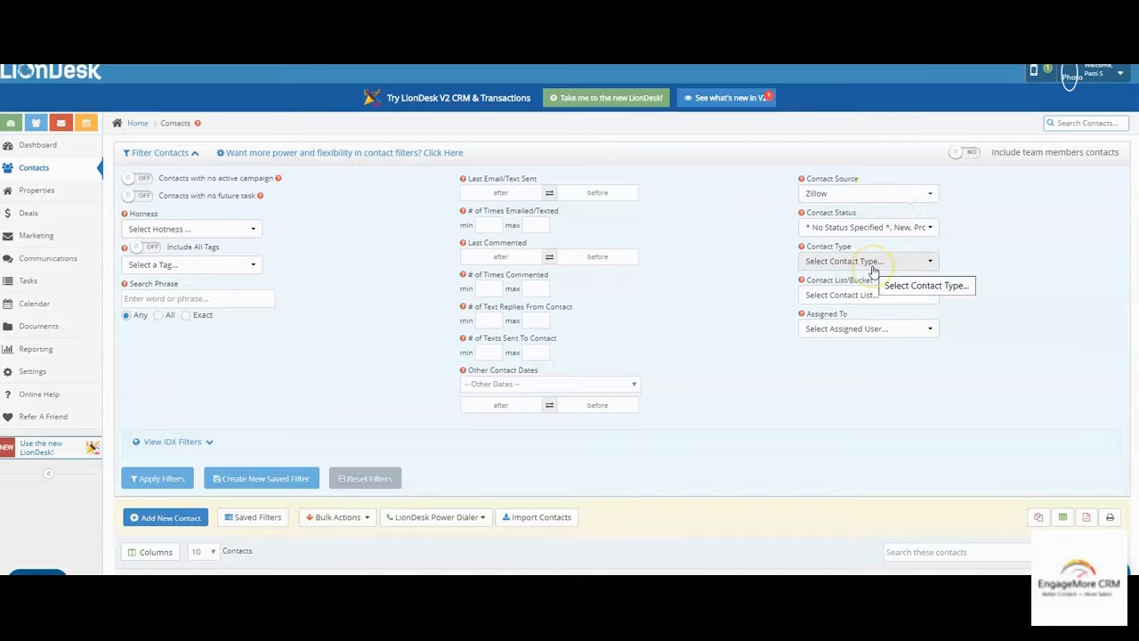
left_click(844, 198)
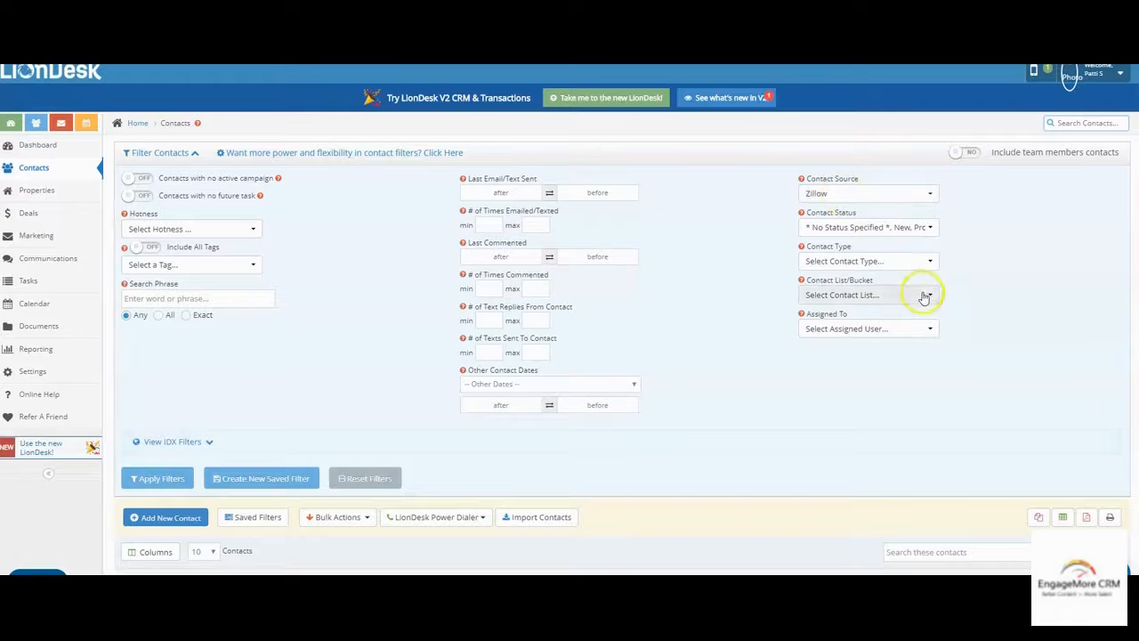
left_click(908, 261)
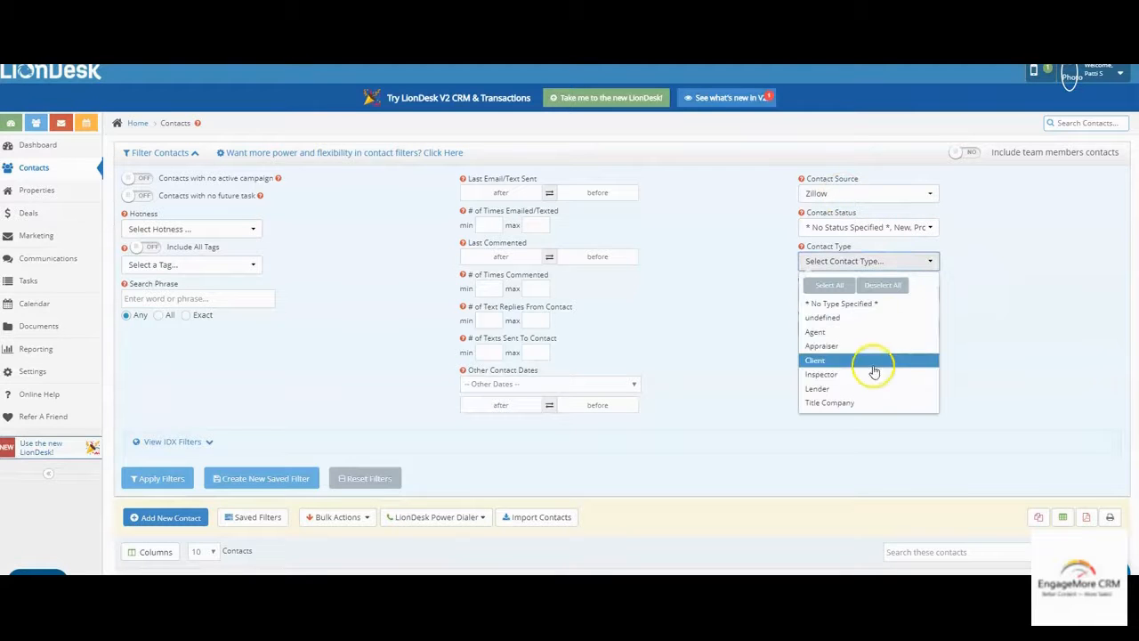
left_click(986, 316)
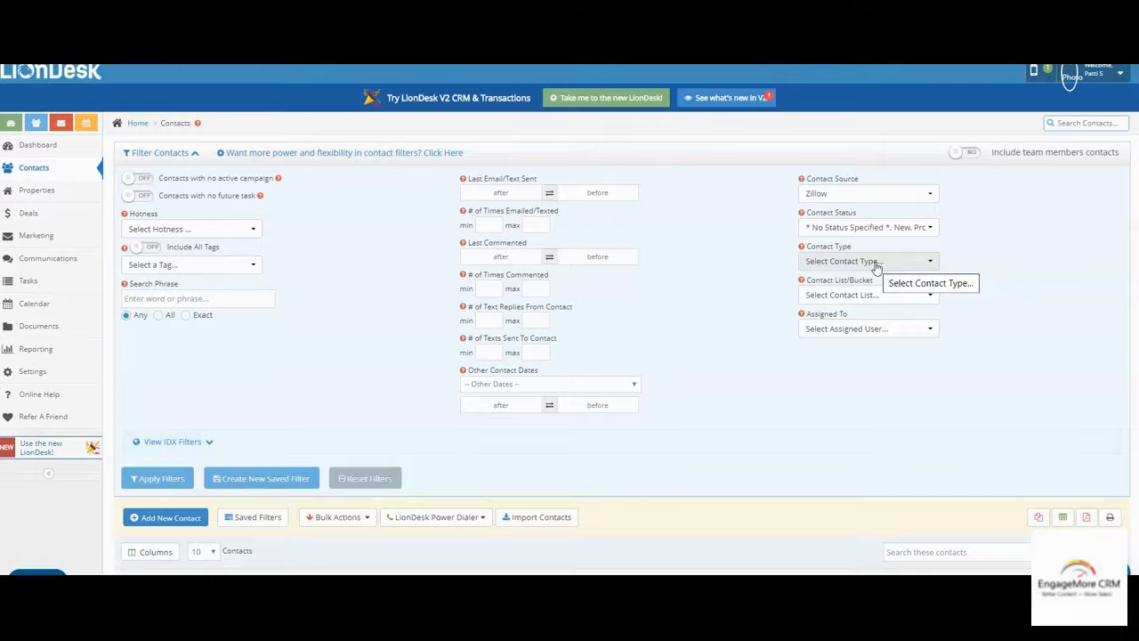
left_click(835, 198)
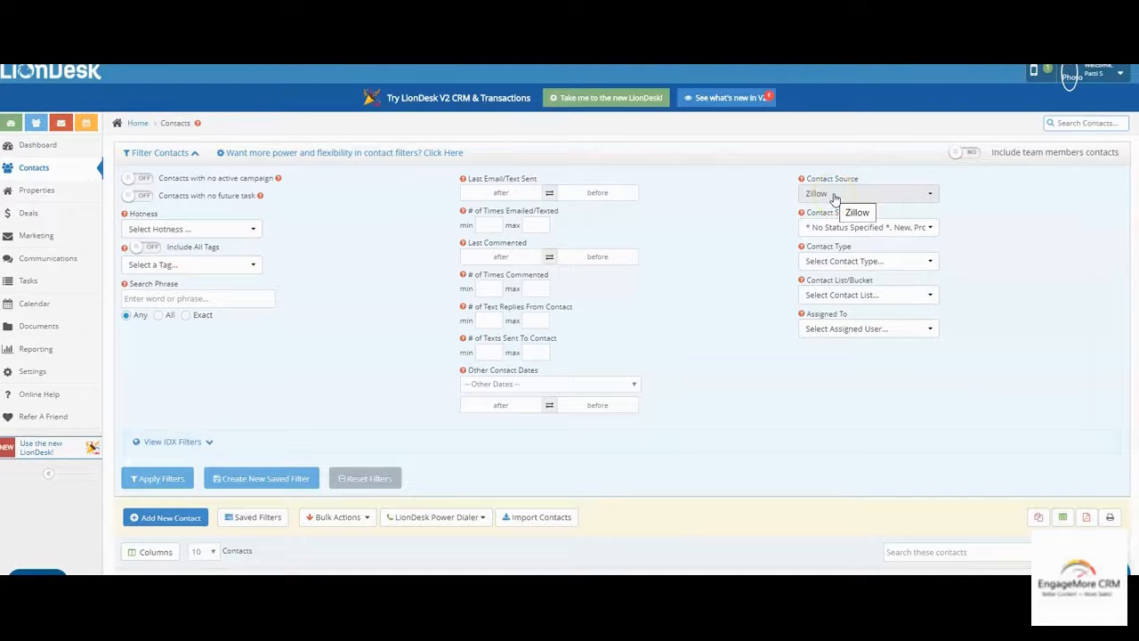
left_click(777, 340)
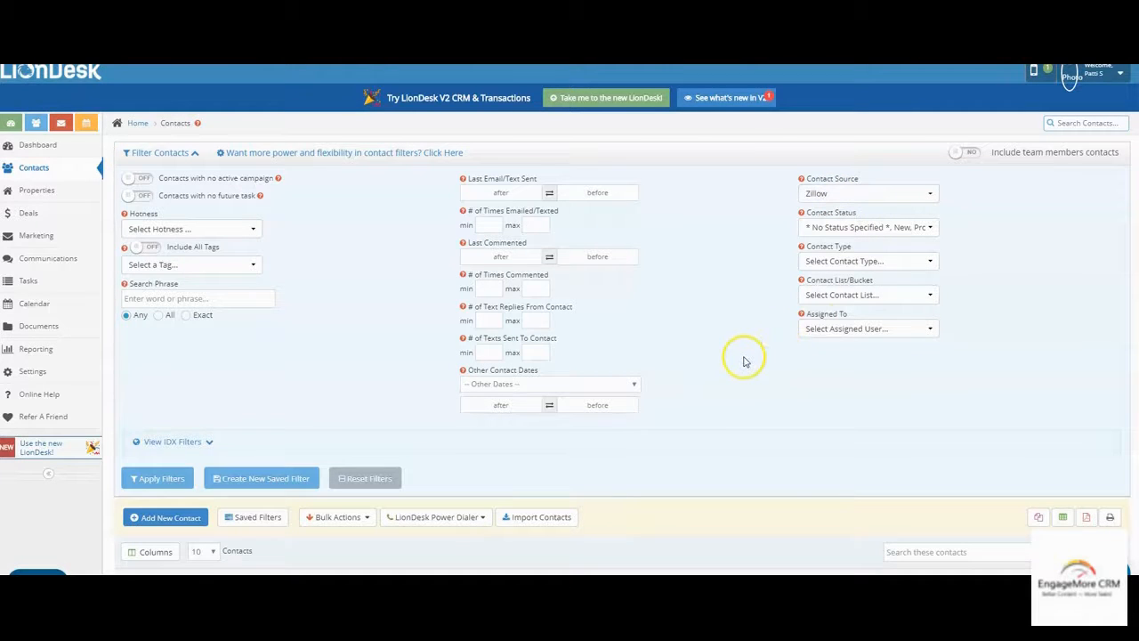
Set the other contact dates filter to Contact Create Date with an after date of 12/01/2019.
scroll(761, 374, "down", 1)
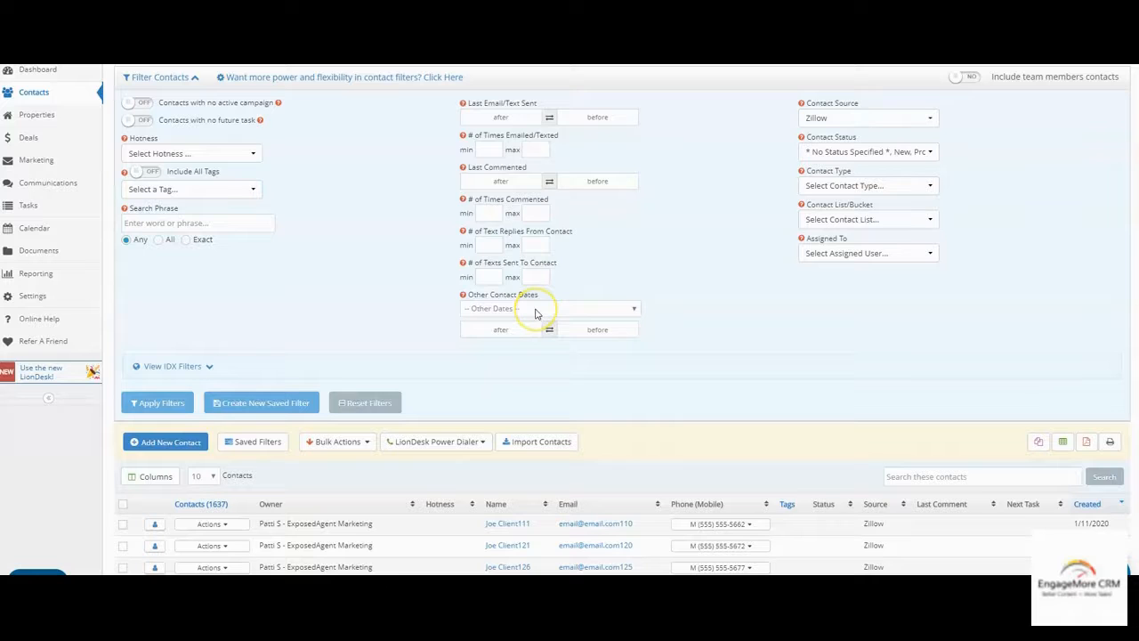
left_click(535, 309)
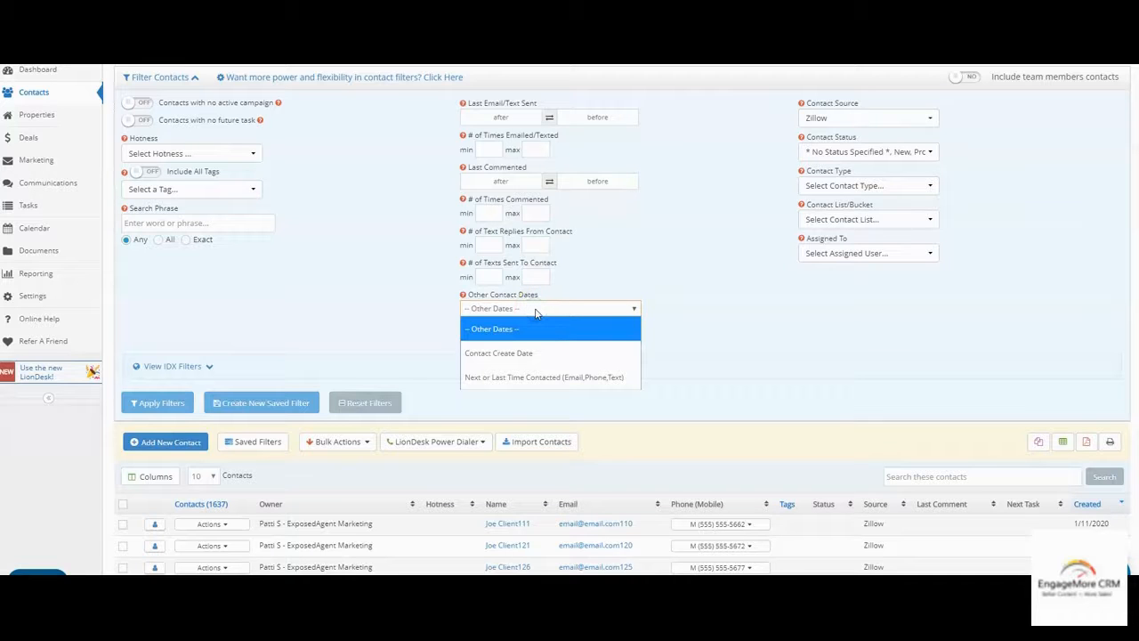
left_click(534, 352)
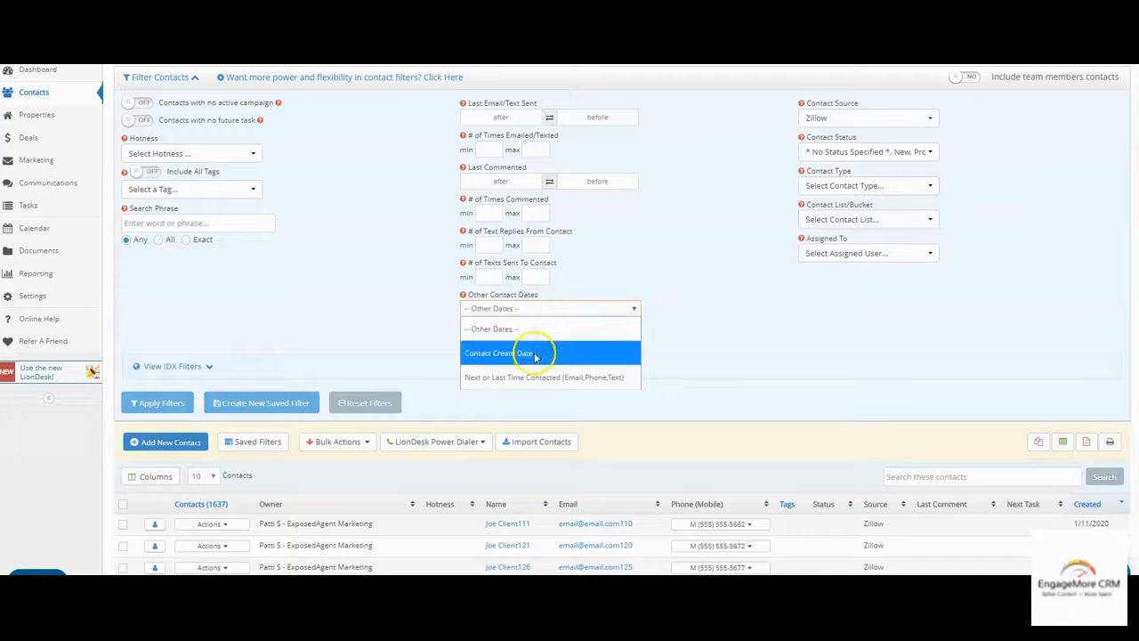
left_click(526, 328)
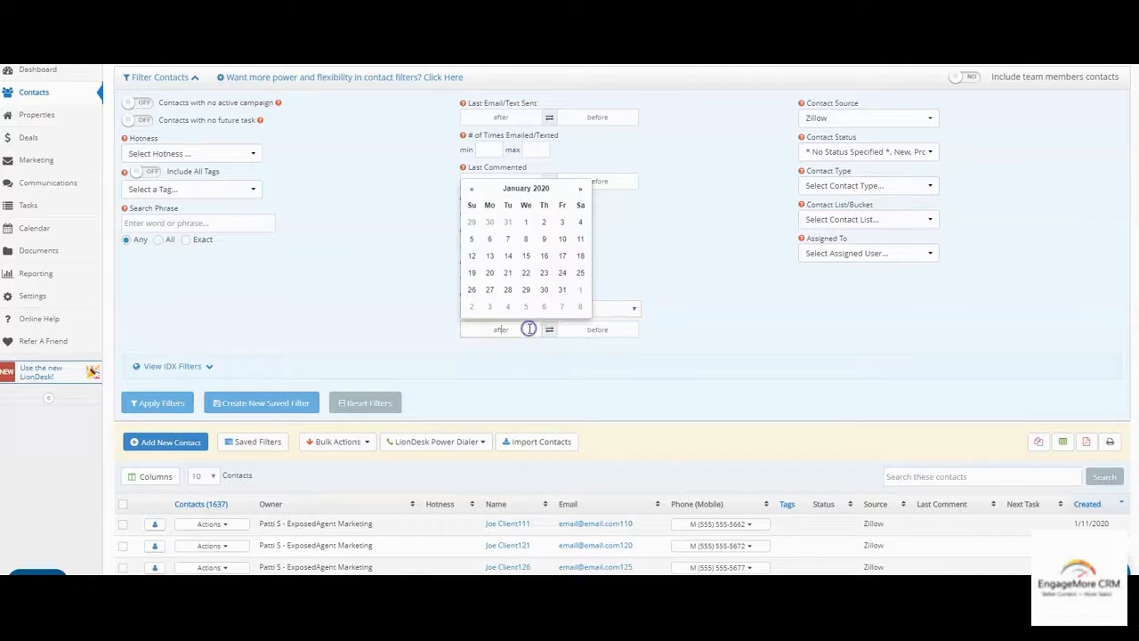
left_click(468, 189)
left_click(468, 190)
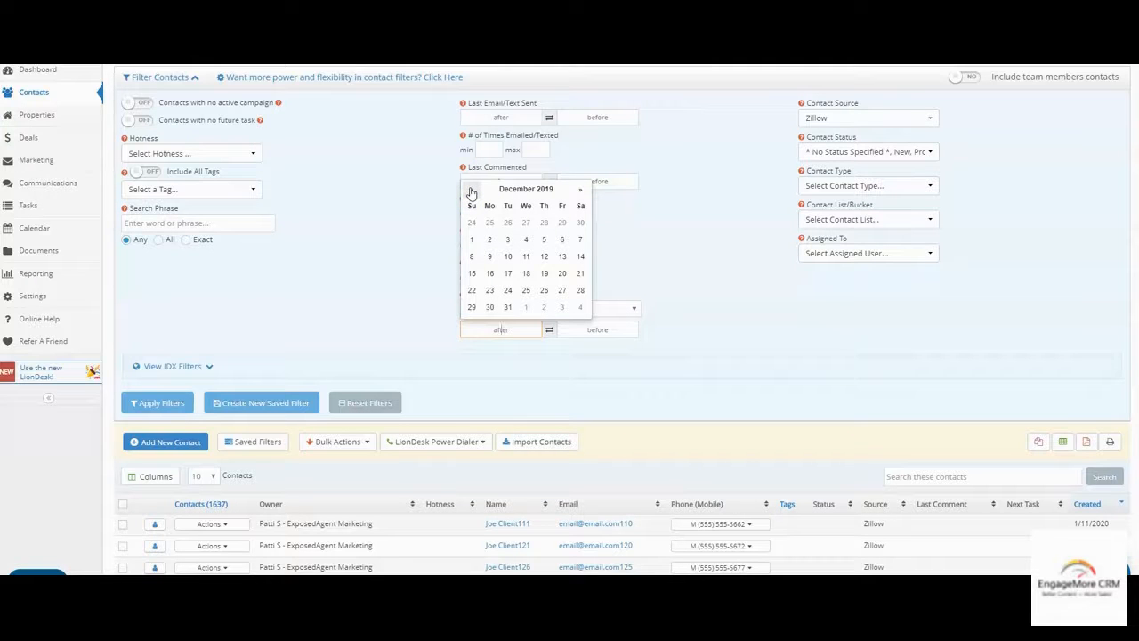
left_click(472, 239)
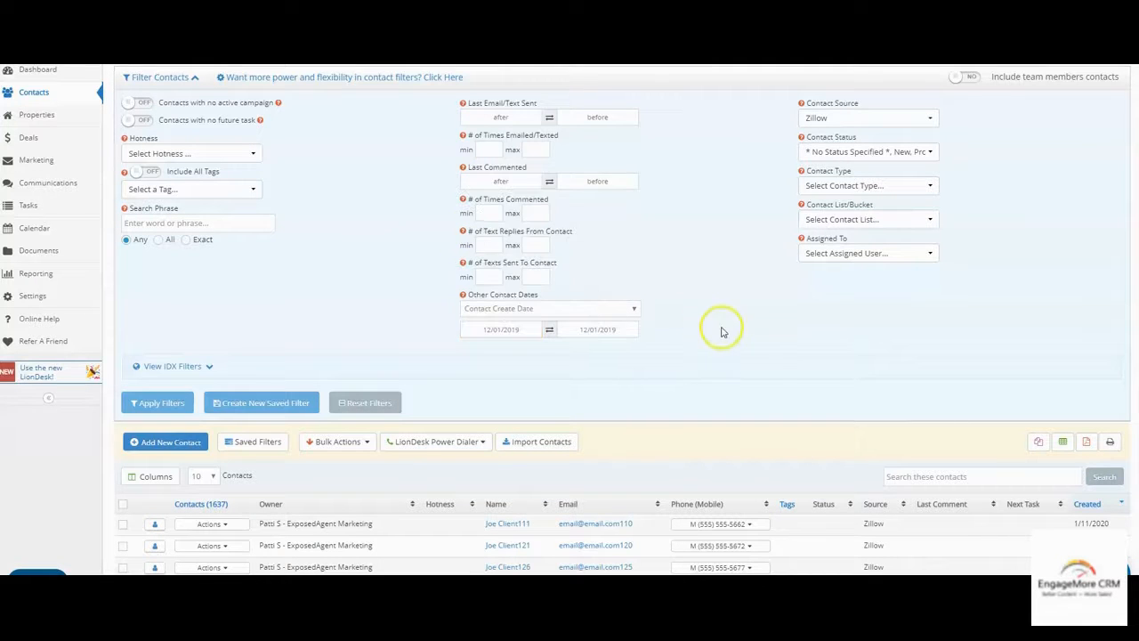
Clear the before date of the create date filter and apply the filters to the contacts.
left_click(481, 329)
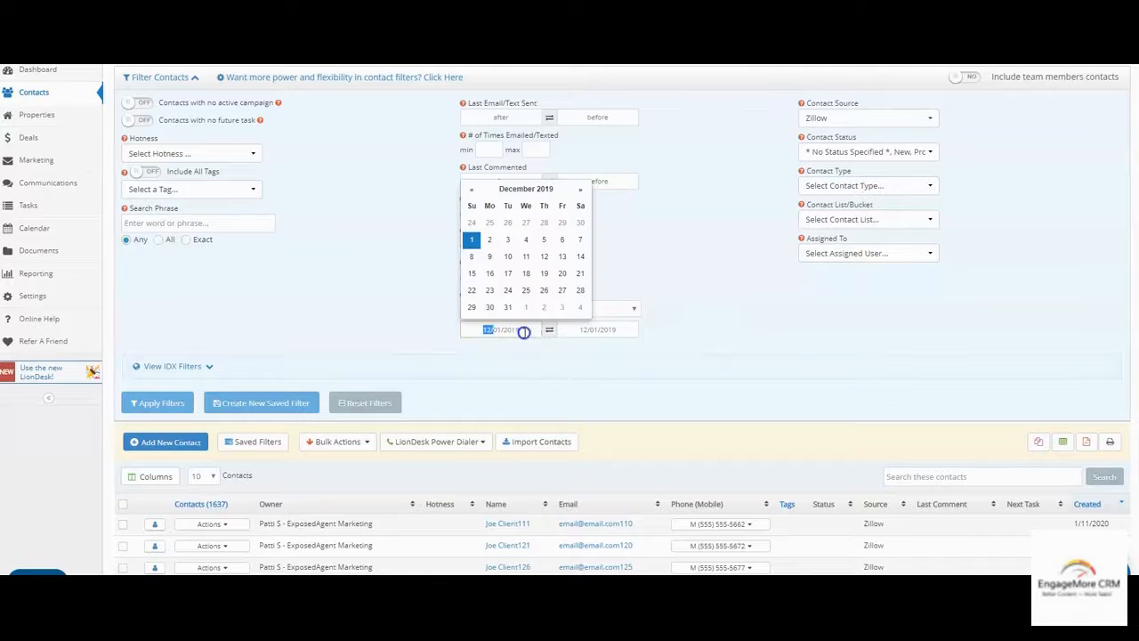
left_click(587, 330)
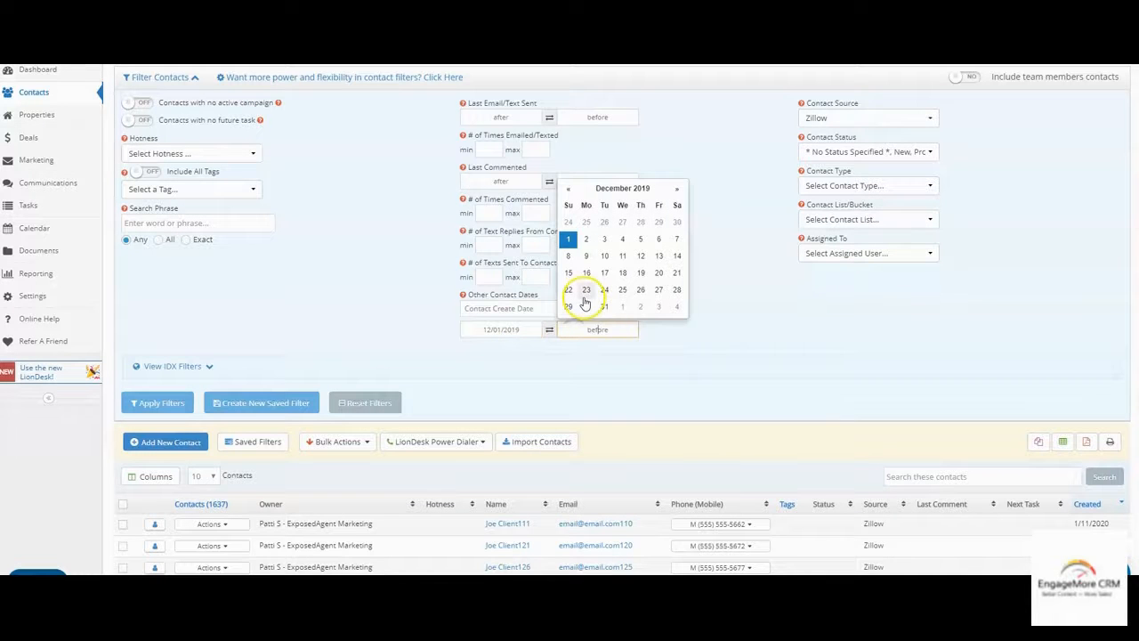
left_click(601, 328)
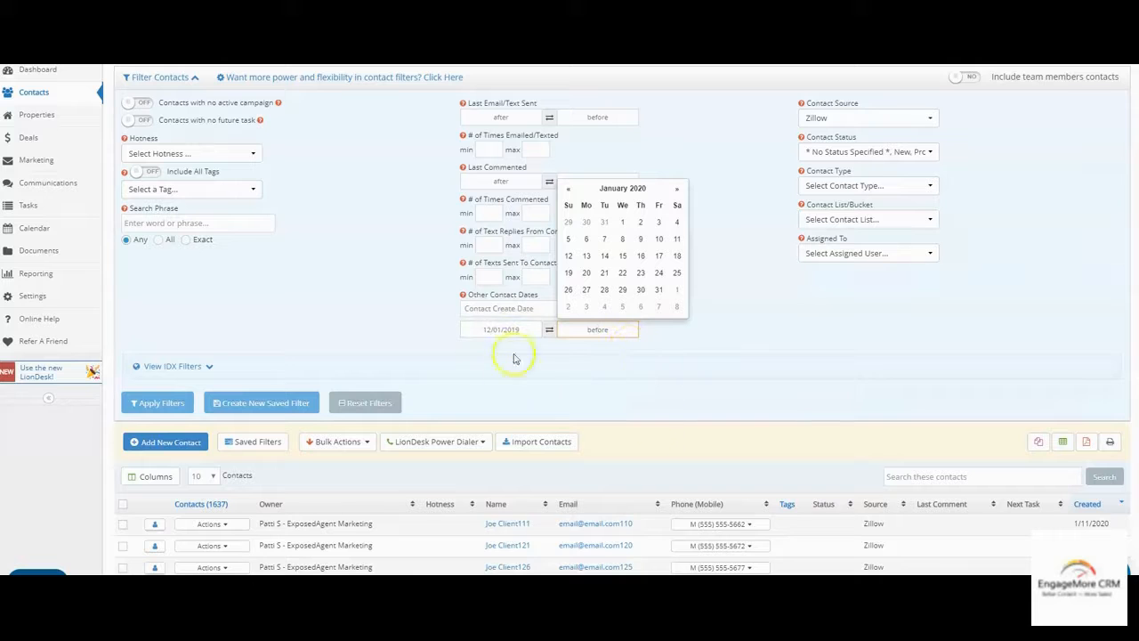
left_click(647, 382)
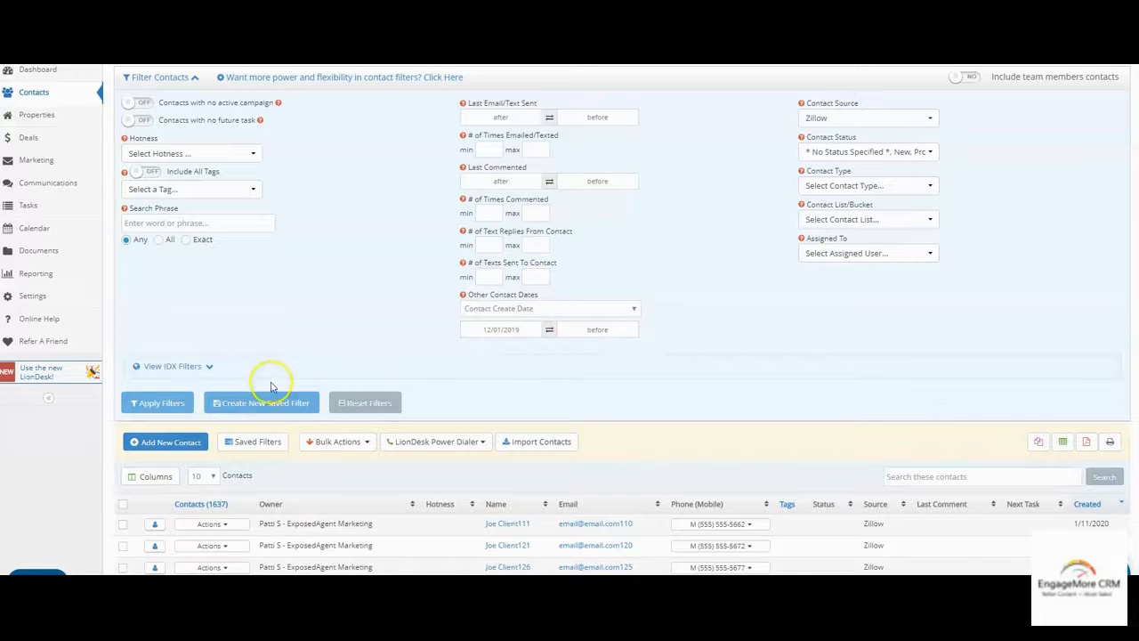
left_click(146, 405)
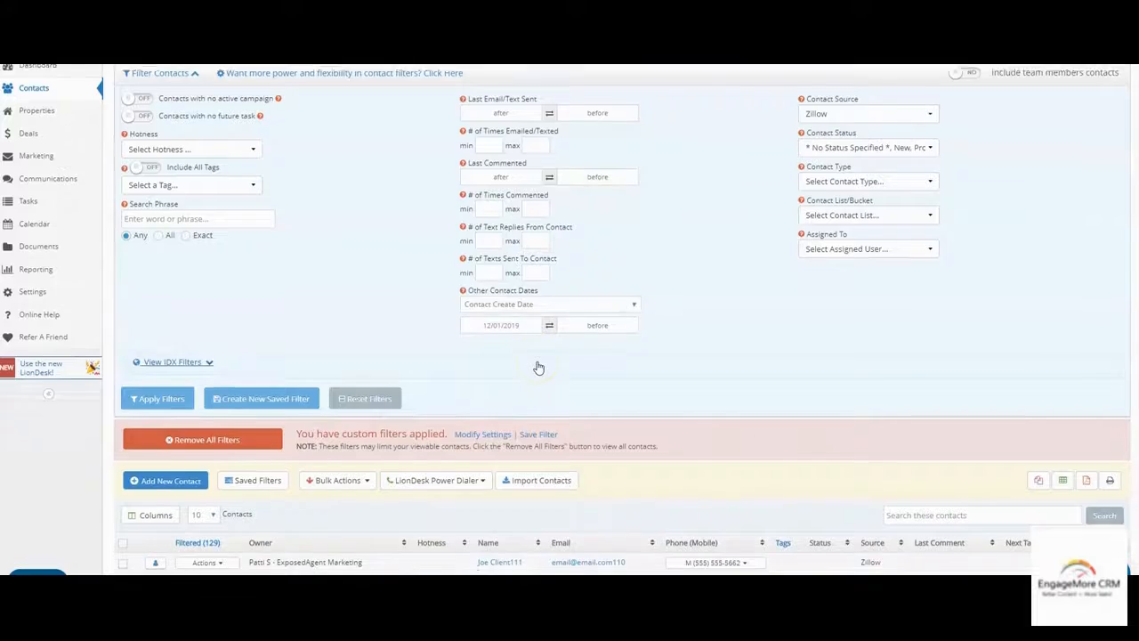
Show 150 contacts per page and look through the filtered contact list.
scroll(538, 367, "down", 3)
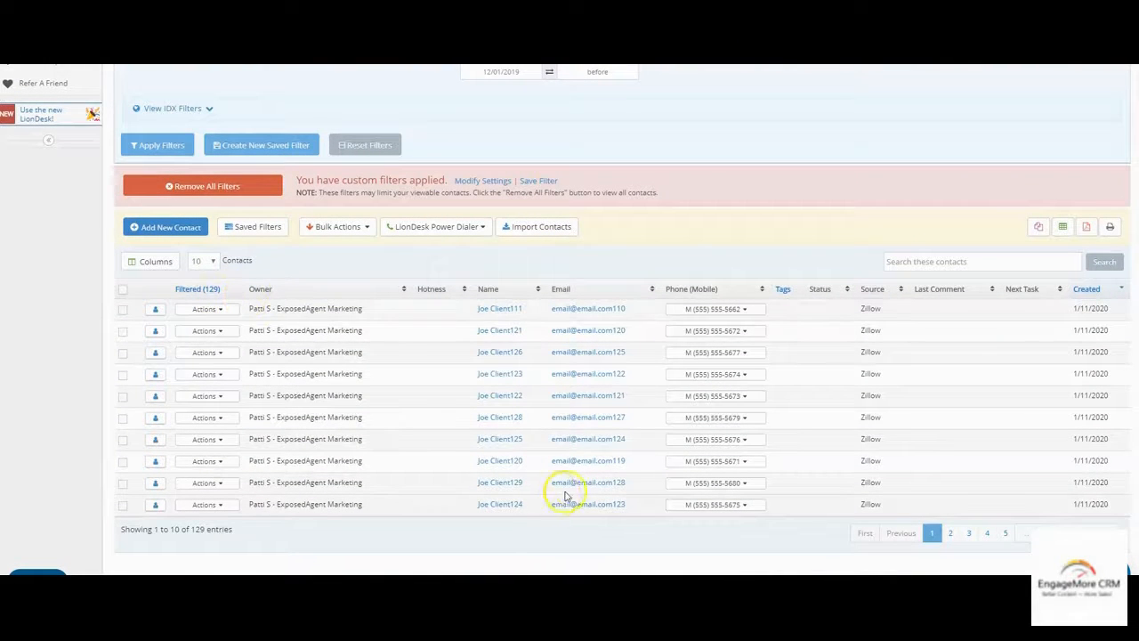
left_click(203, 260)
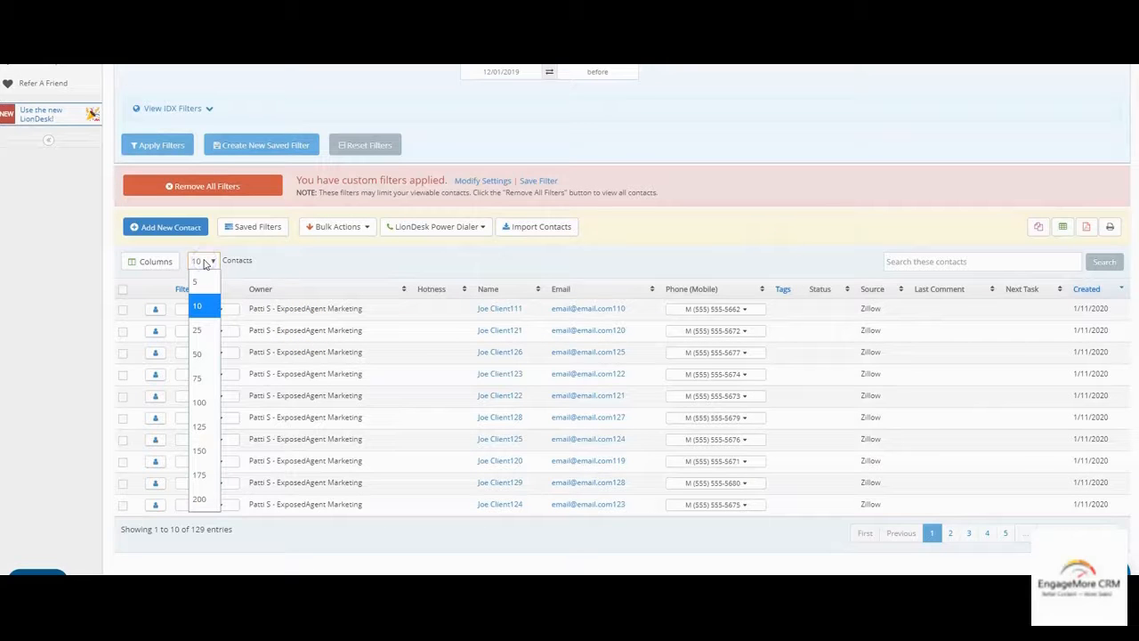
left_click(214, 451)
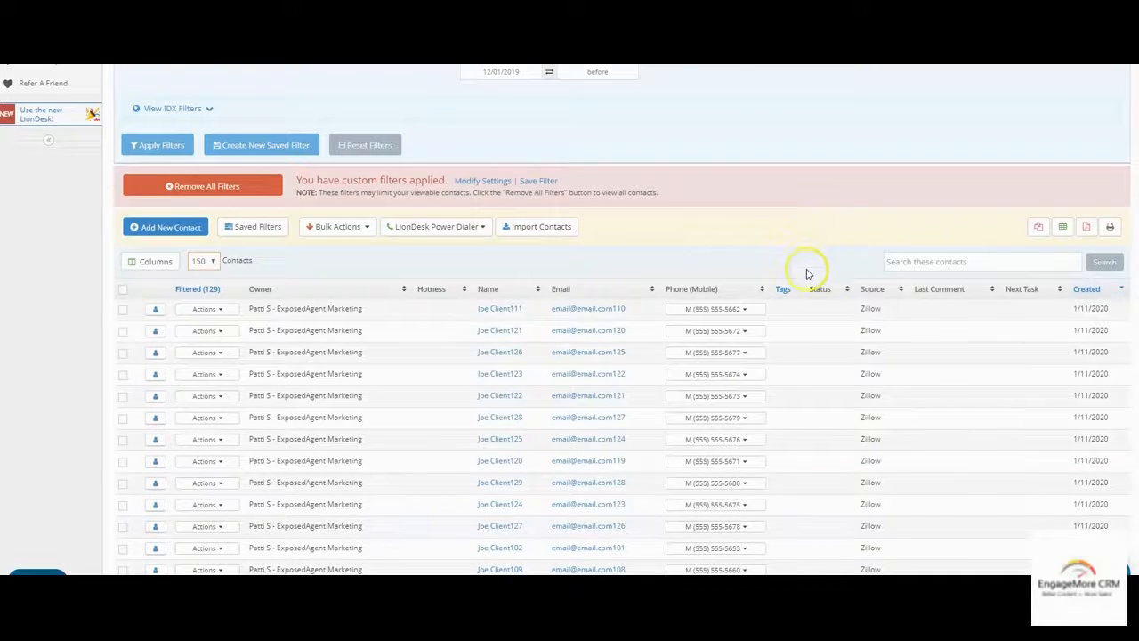
scroll(804, 272, "down", 10)
scroll(821, 403, "down", 10)
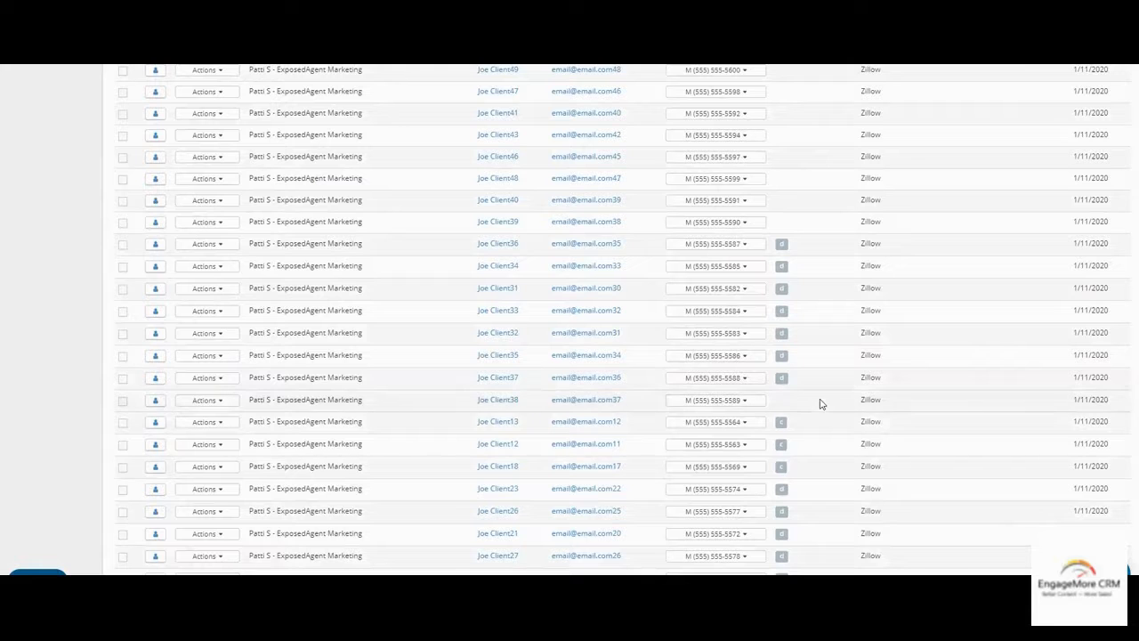
scroll(821, 402, "up", 4)
scroll(821, 404, "up", 5)
scroll(820, 403, "up", 6)
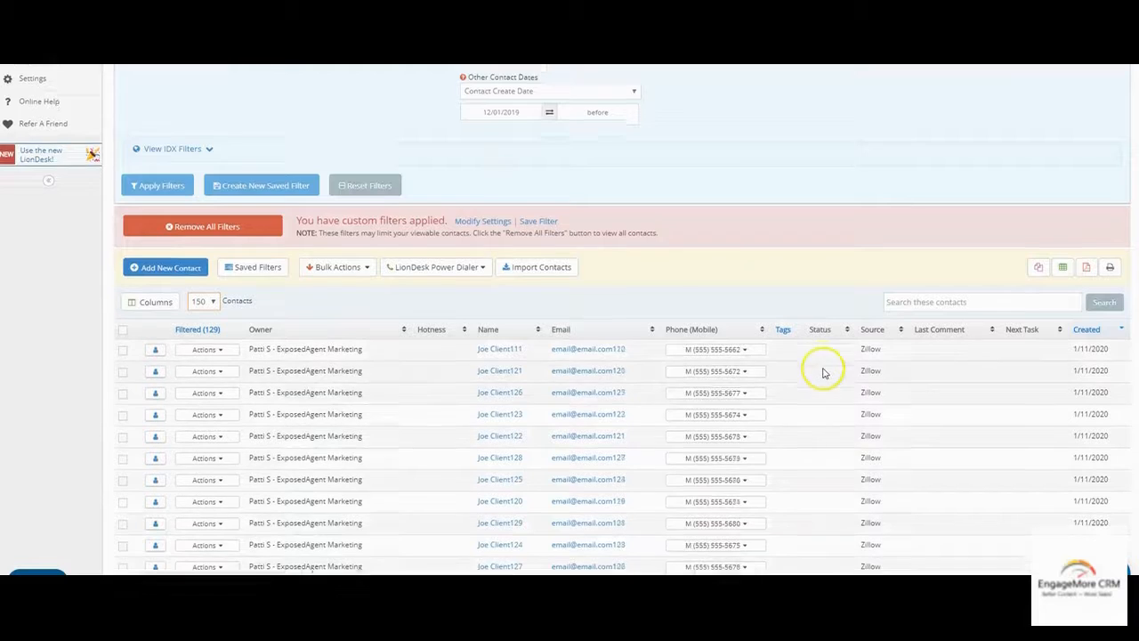
Select all the filtered contacts in the list and open the bulk status change for the selected contacts.
scroll(824, 372, "down", 2)
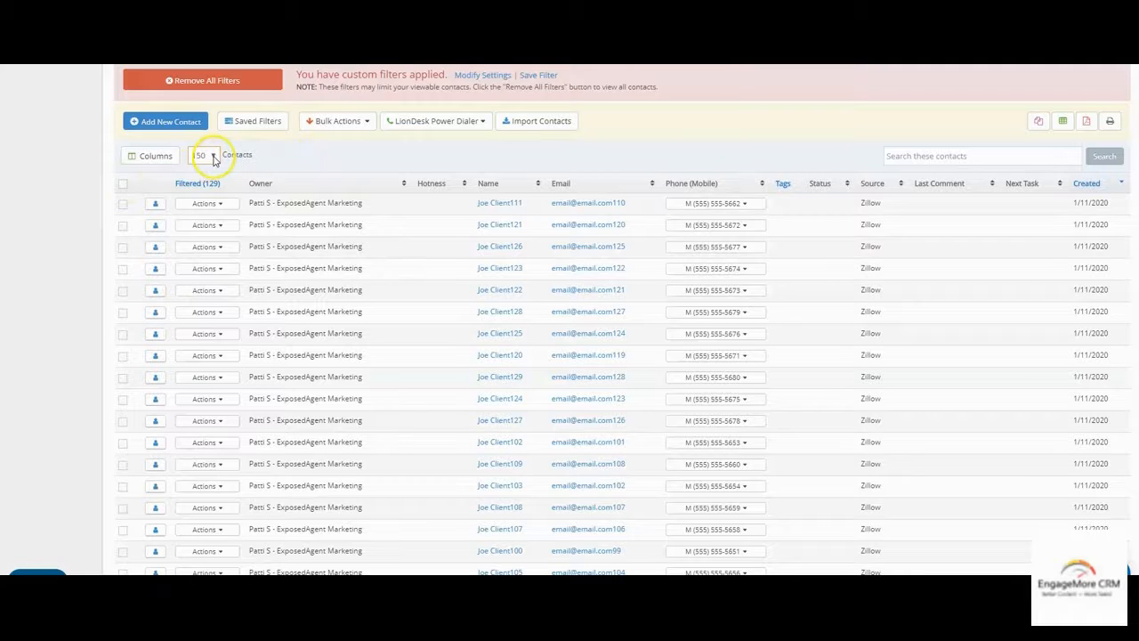
left_click(122, 183)
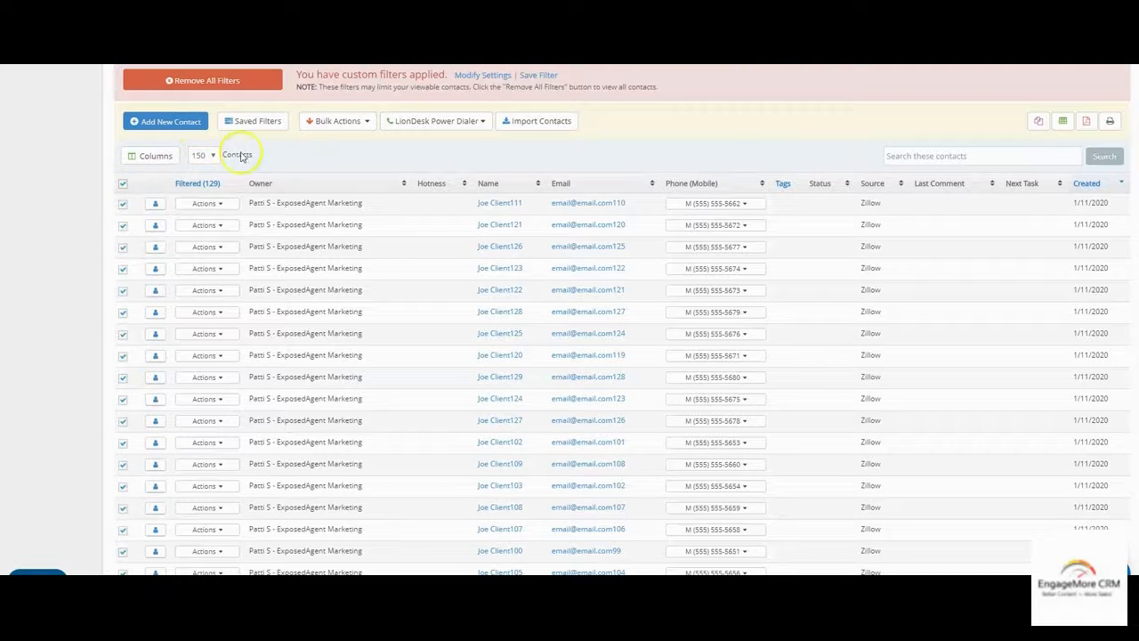
left_click(341, 121)
mouse_move(348, 323)
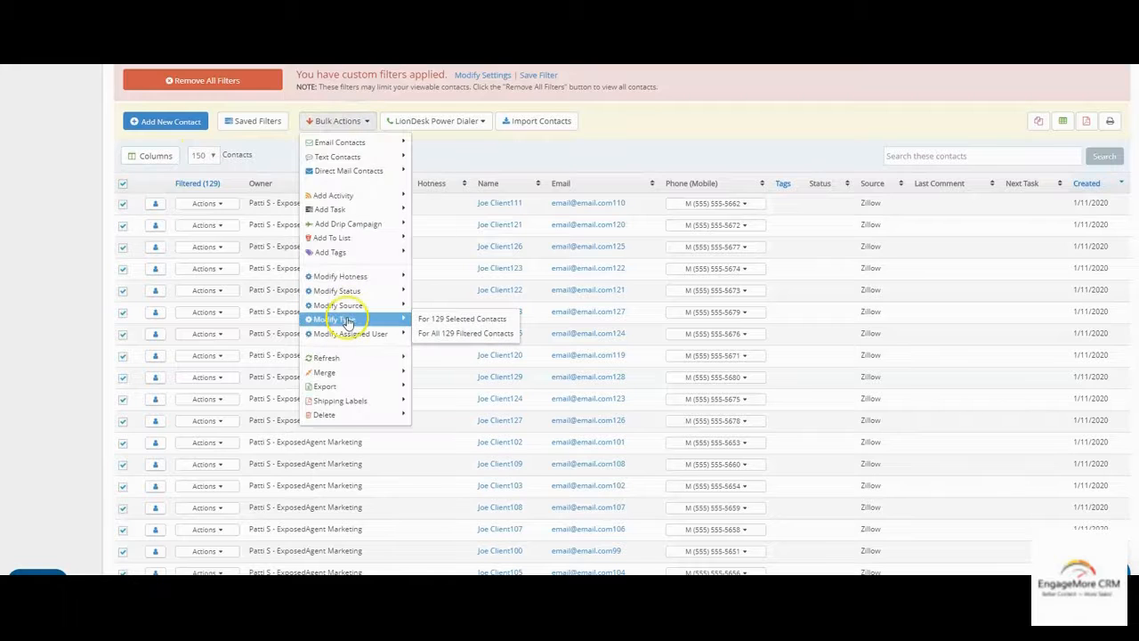
mouse_move(355, 260)
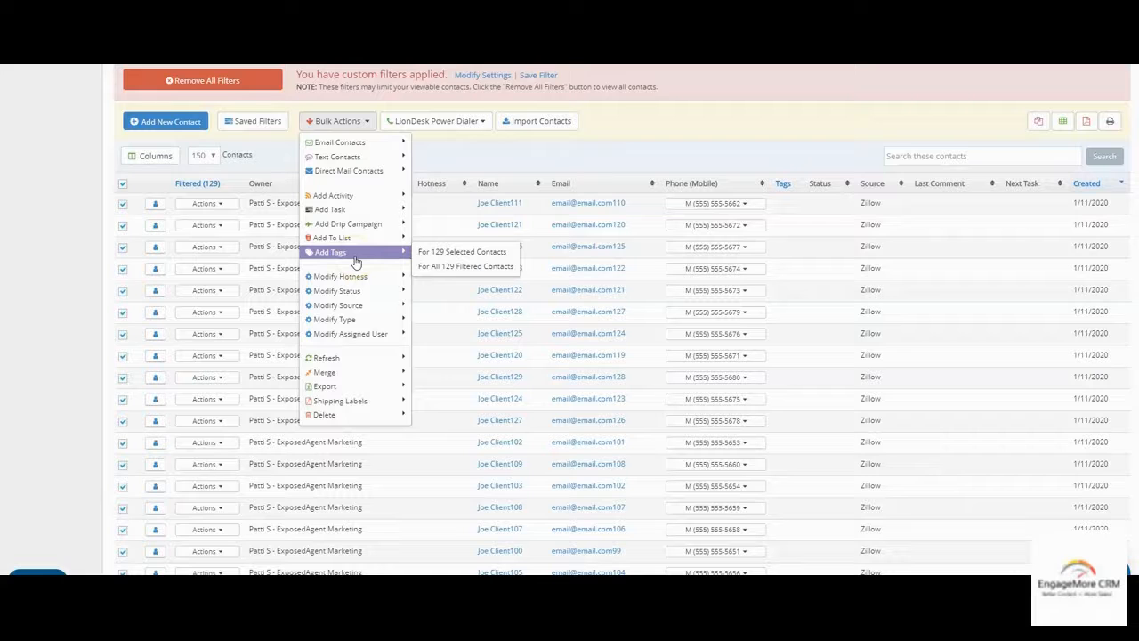
left_click(369, 293)
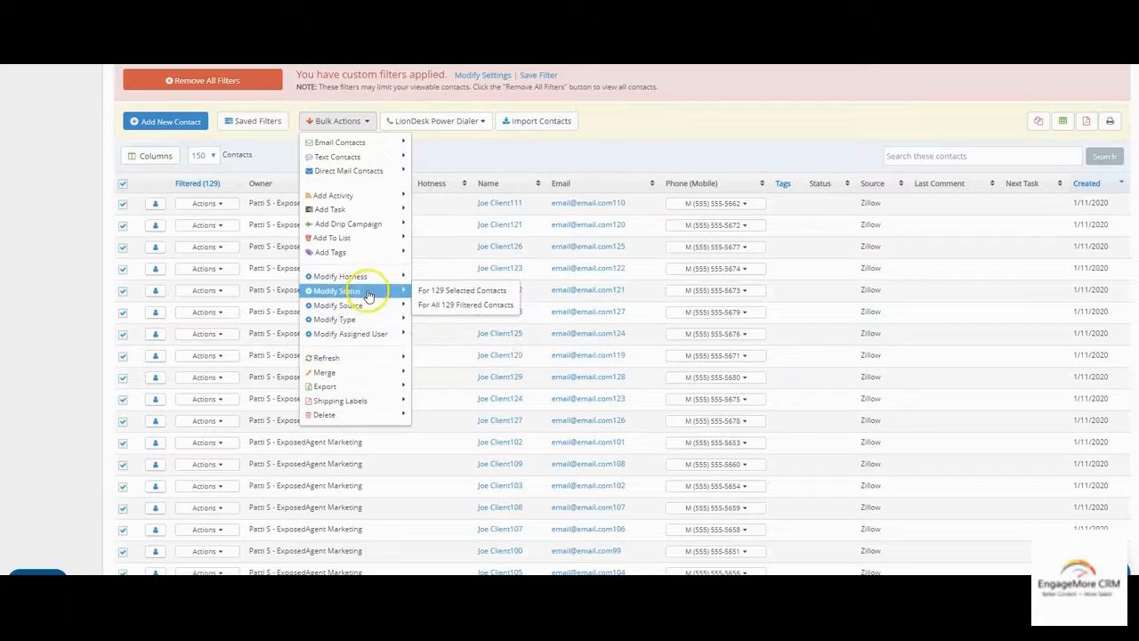
left_click(442, 291)
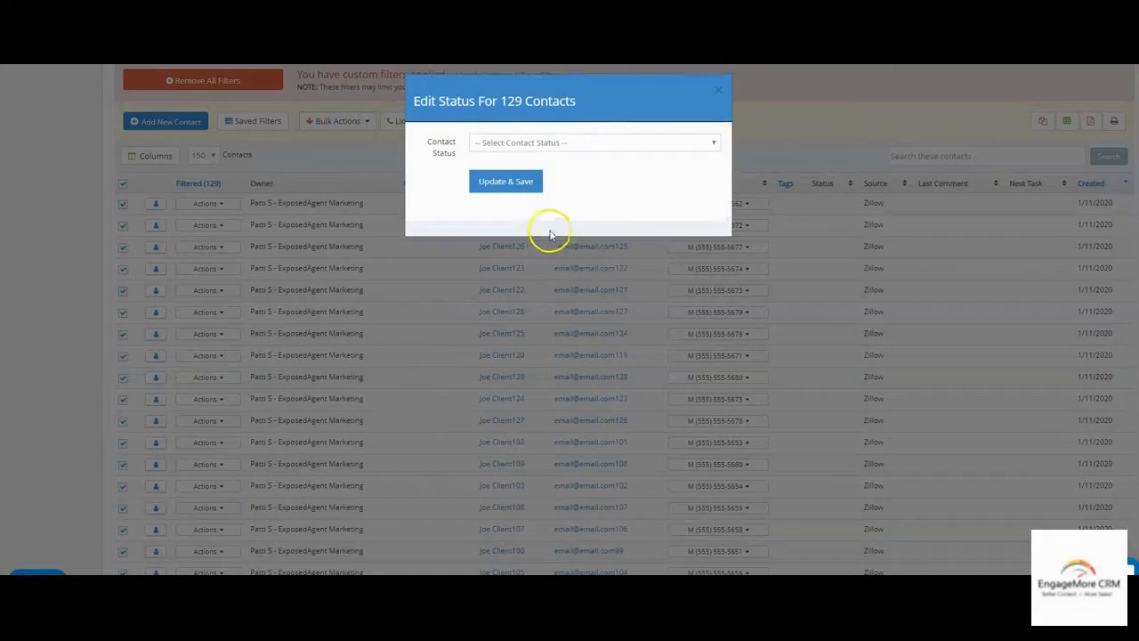
Set the contact status of the selected contacts to Prospecting and save the update.
left_click(567, 144)
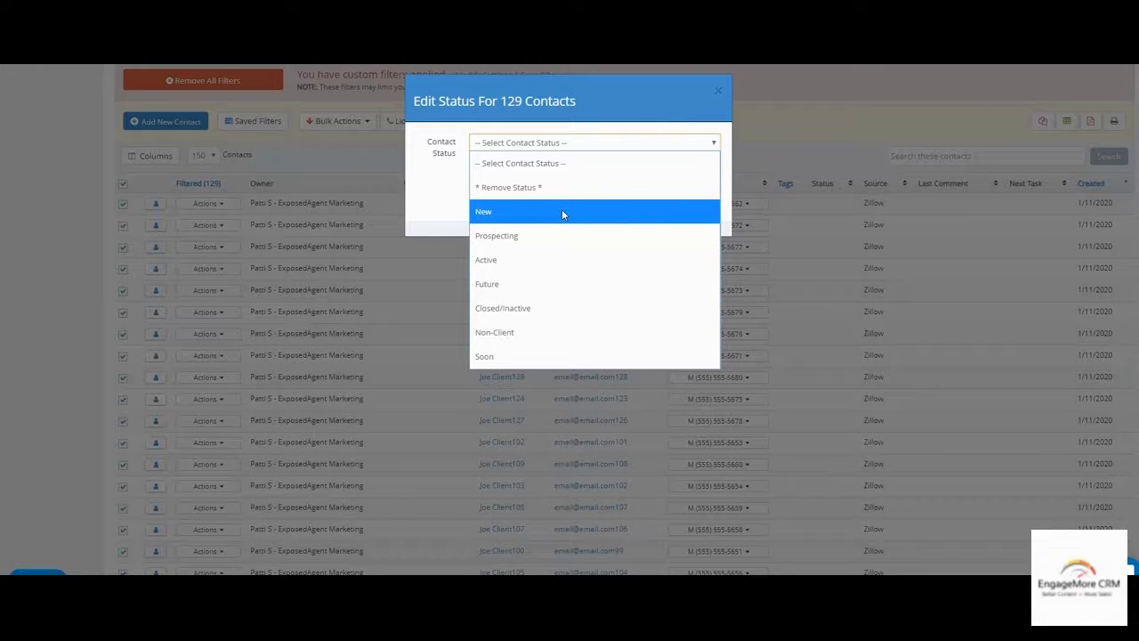
left_click(549, 233)
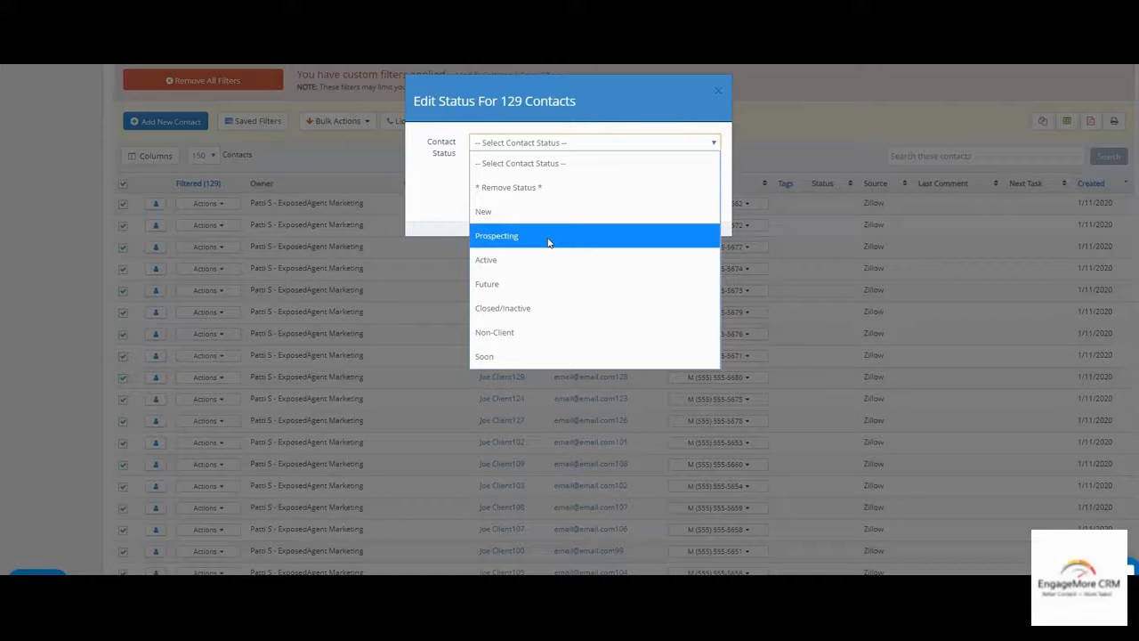
left_click(550, 263)
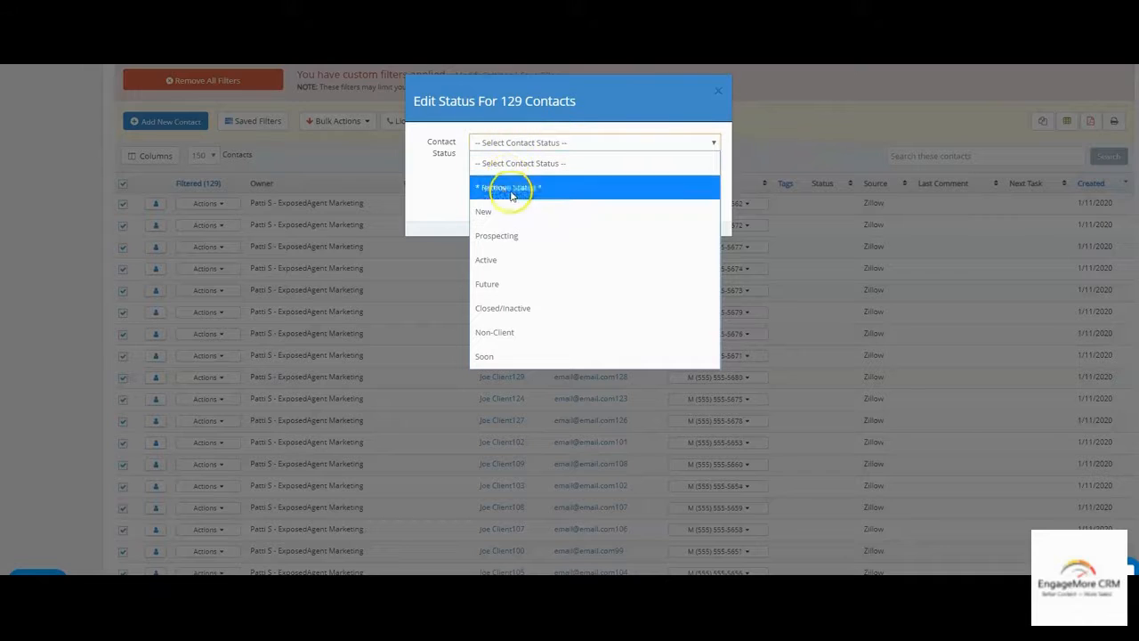
left_click(517, 235)
left_click(507, 194)
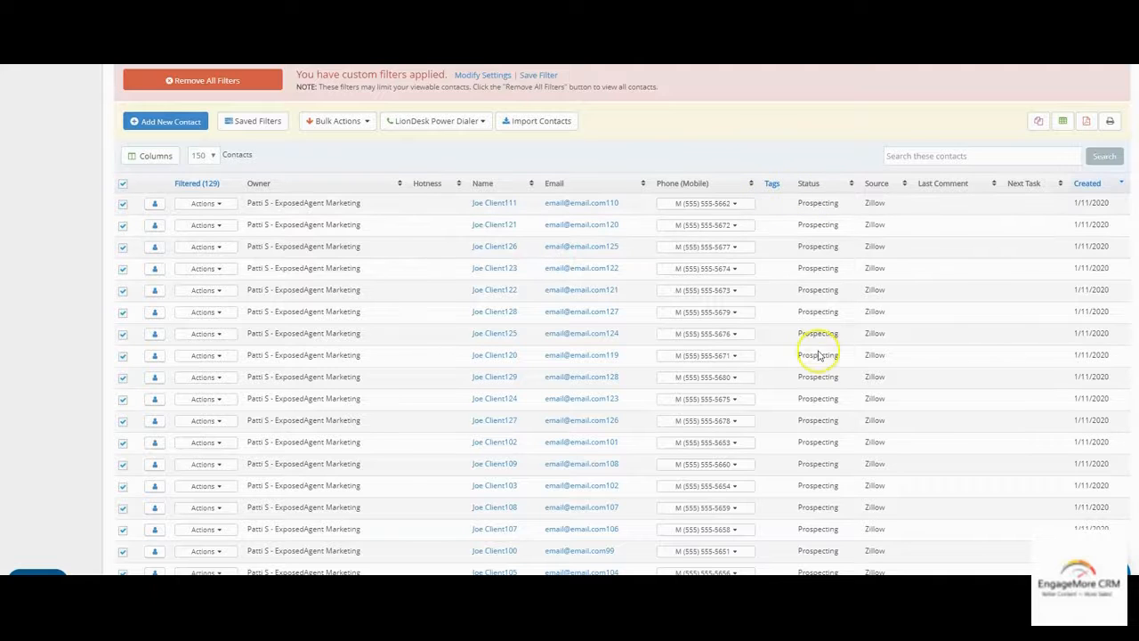
left_click(345, 124)
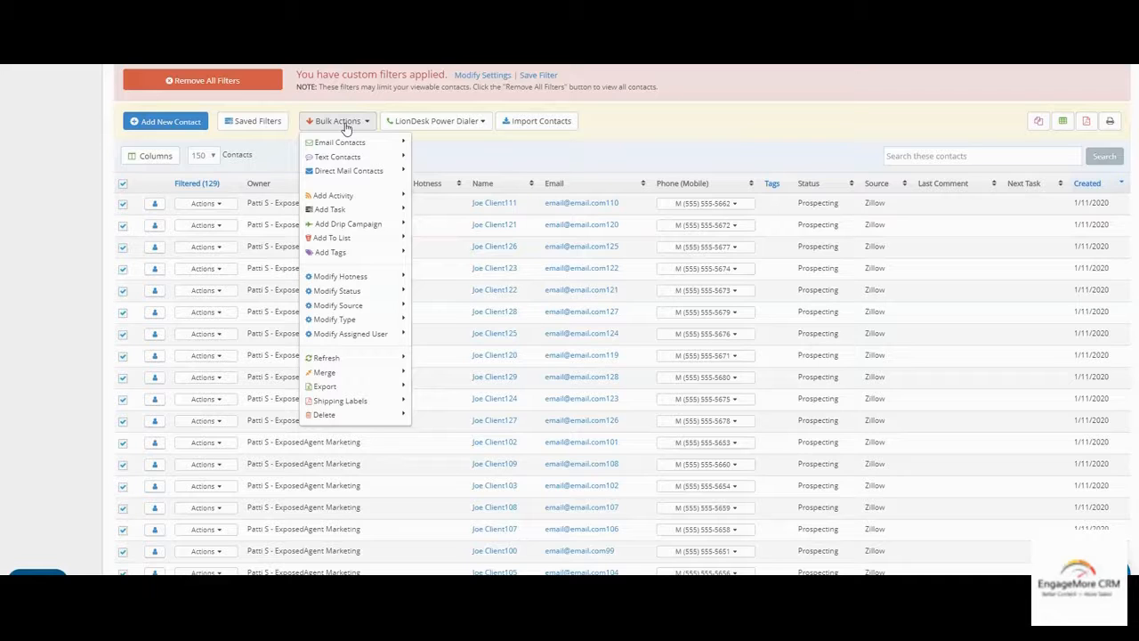
left_click(610, 156)
left_click(611, 155)
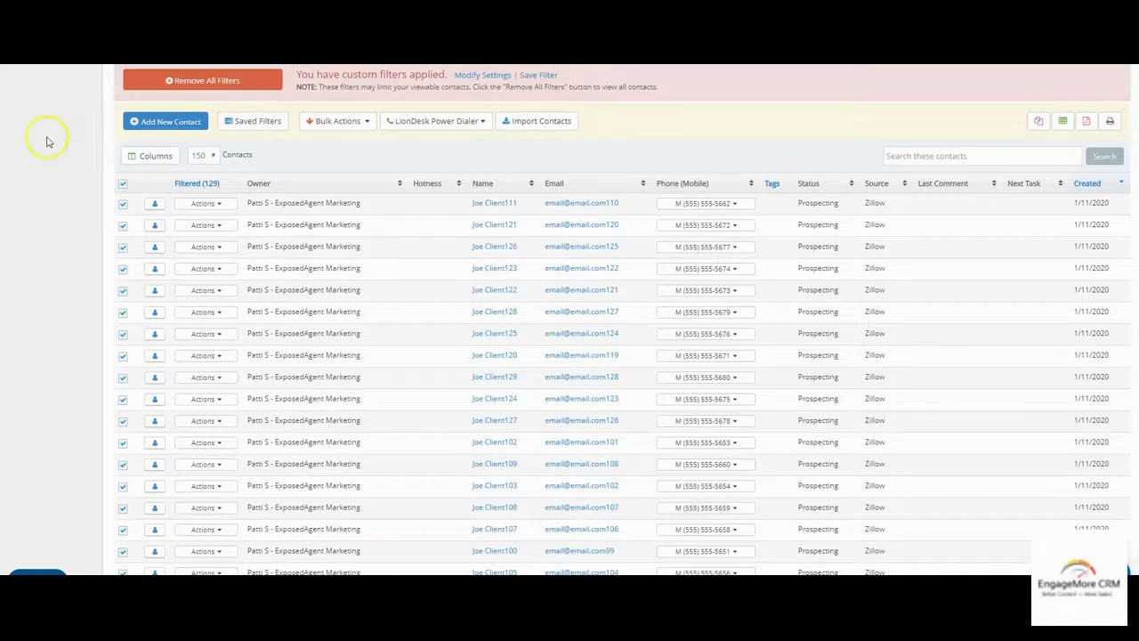
Deselect all contacts and replace the Owner column with Assigned in the table column selection.
left_click(122, 184)
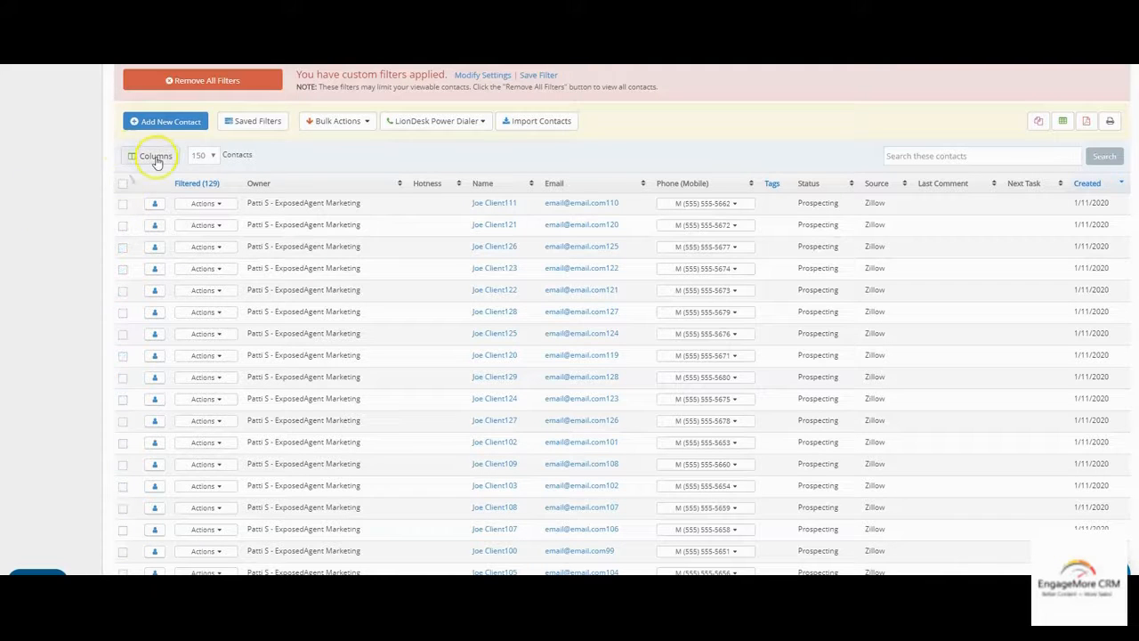
left_click(156, 158)
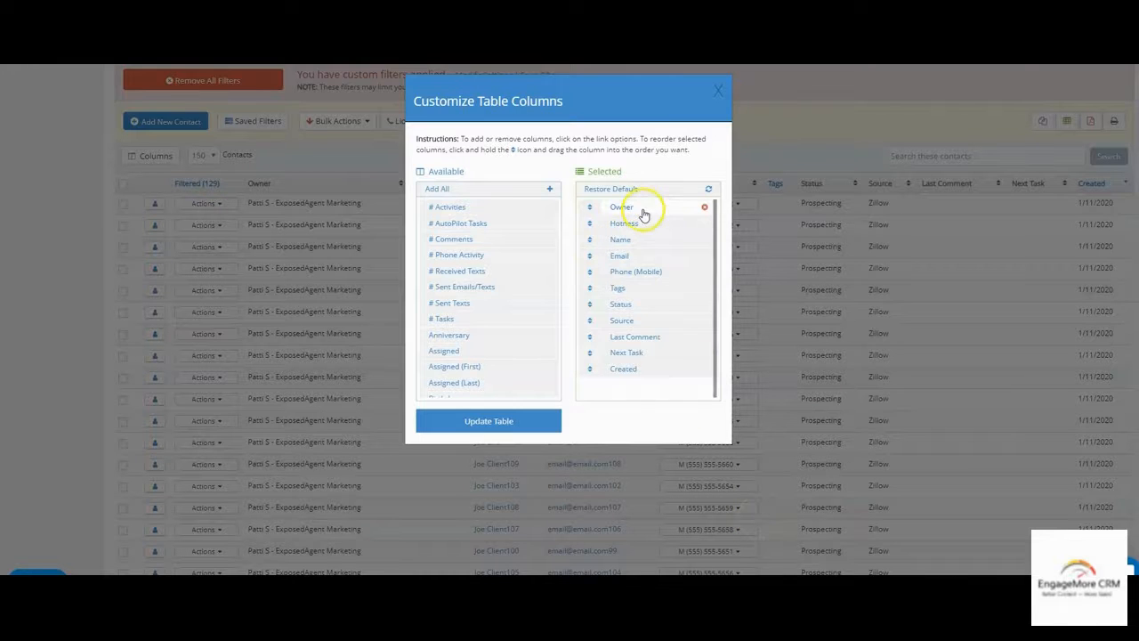
left_click(706, 207)
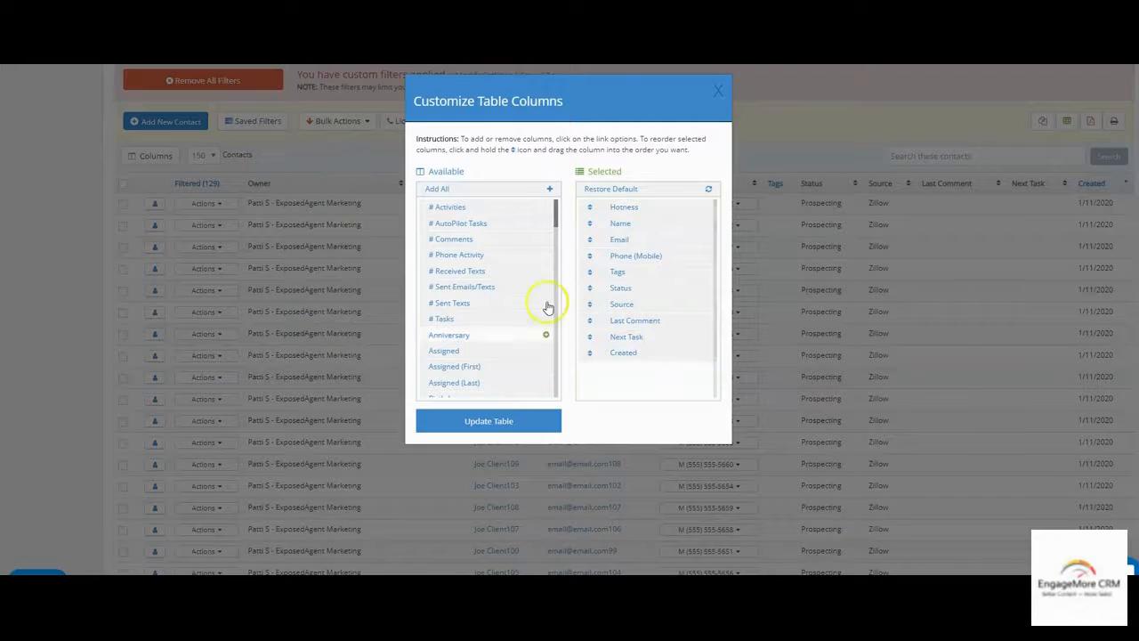
left_click(456, 349)
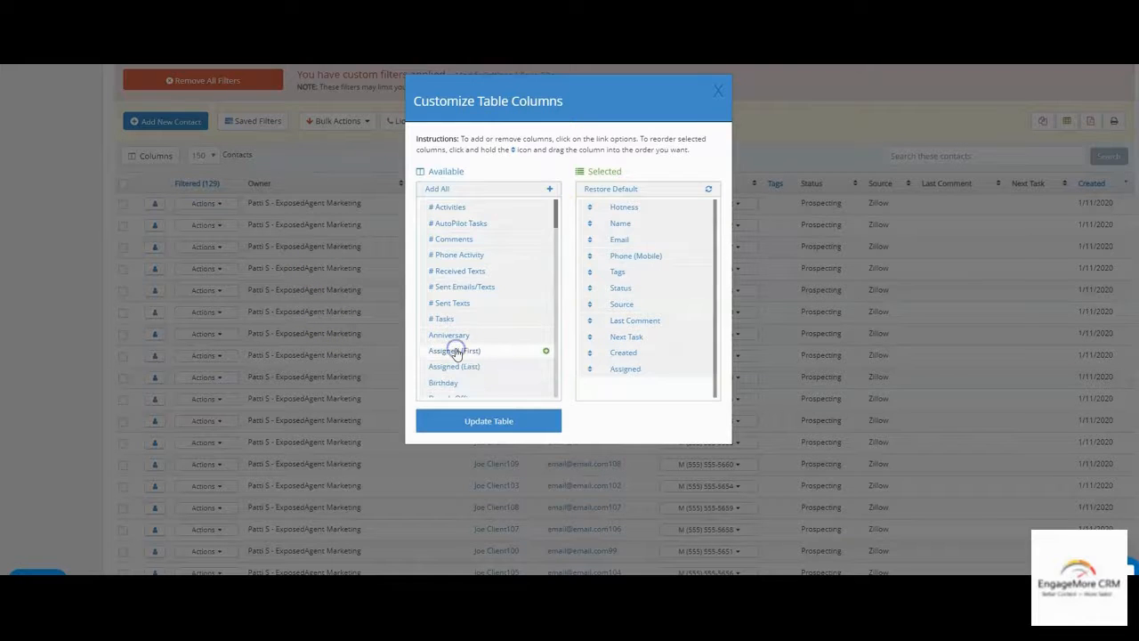
Remove the Last Comment and Next Task columns from the selected table columns.
left_click(636, 375)
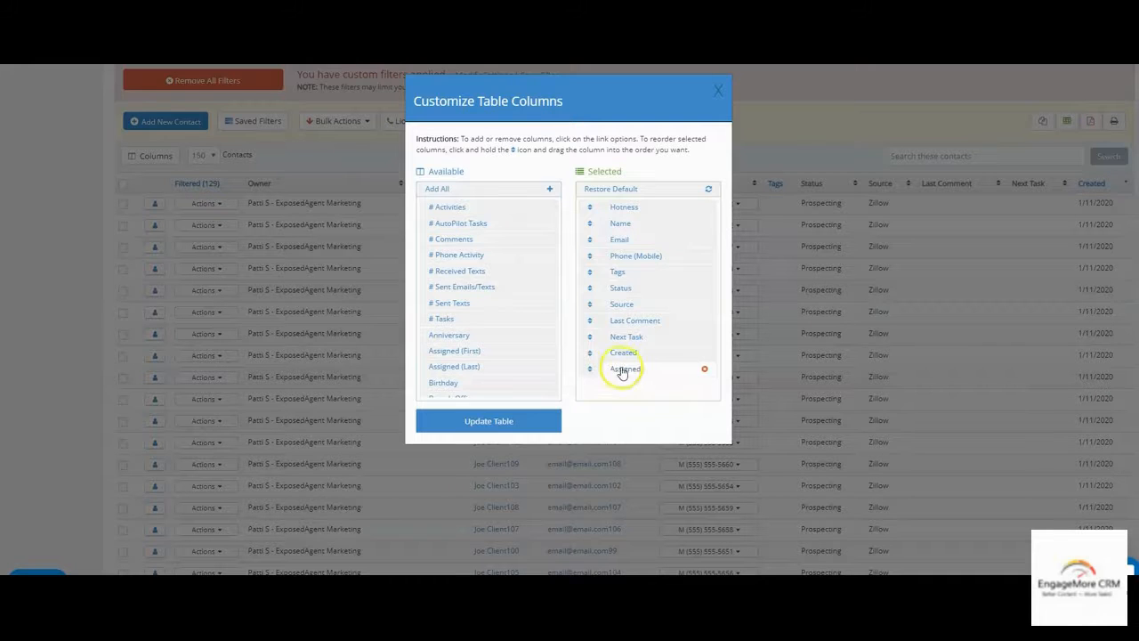
mouse_move(636, 376)
left_mouse_down()
mouse_move(625, 358)
mouse_move(653, 359)
mouse_move(625, 358)
left_mouse_up()
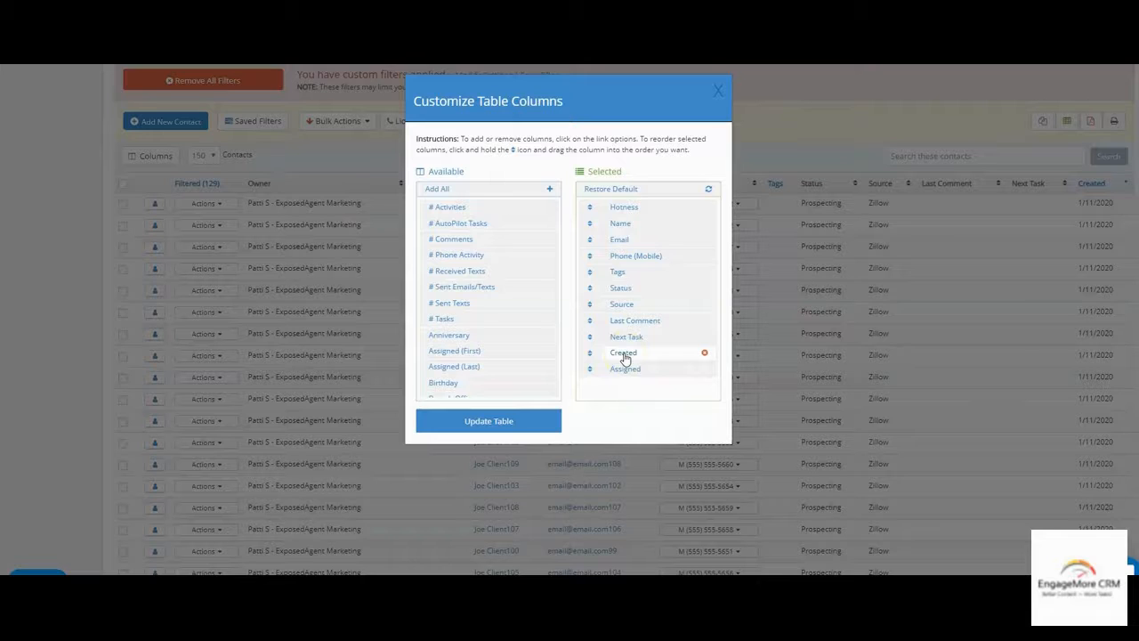
mouse_move(626, 358)
left_mouse_down()
mouse_move(623, 323)
mouse_move(630, 344)
left_mouse_up()
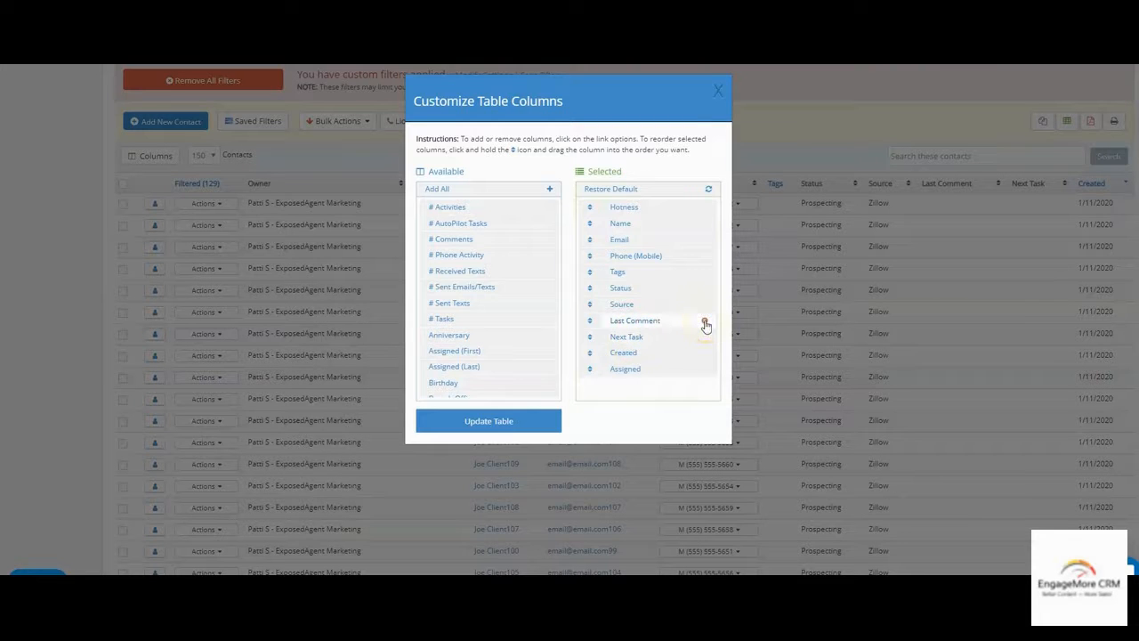
left_click(705, 323)
left_click(705, 323)
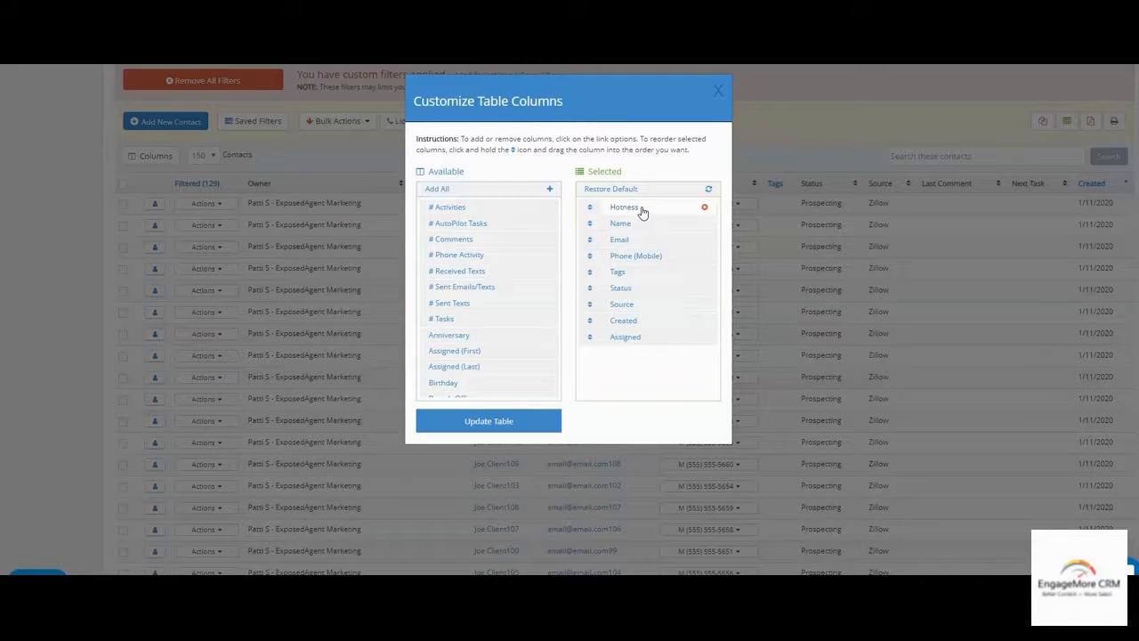
Add the Home Address 1, Home City and Home State/Province columns to the selected table columns.
scroll(472, 348, "down", 1)
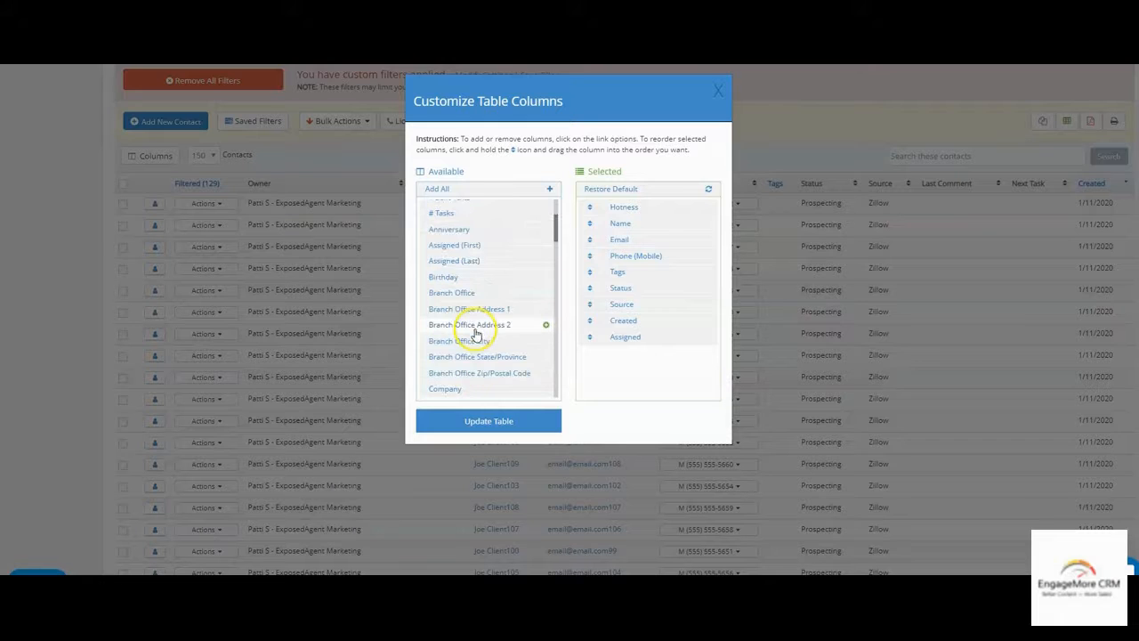
scroll(476, 333, "up", 1)
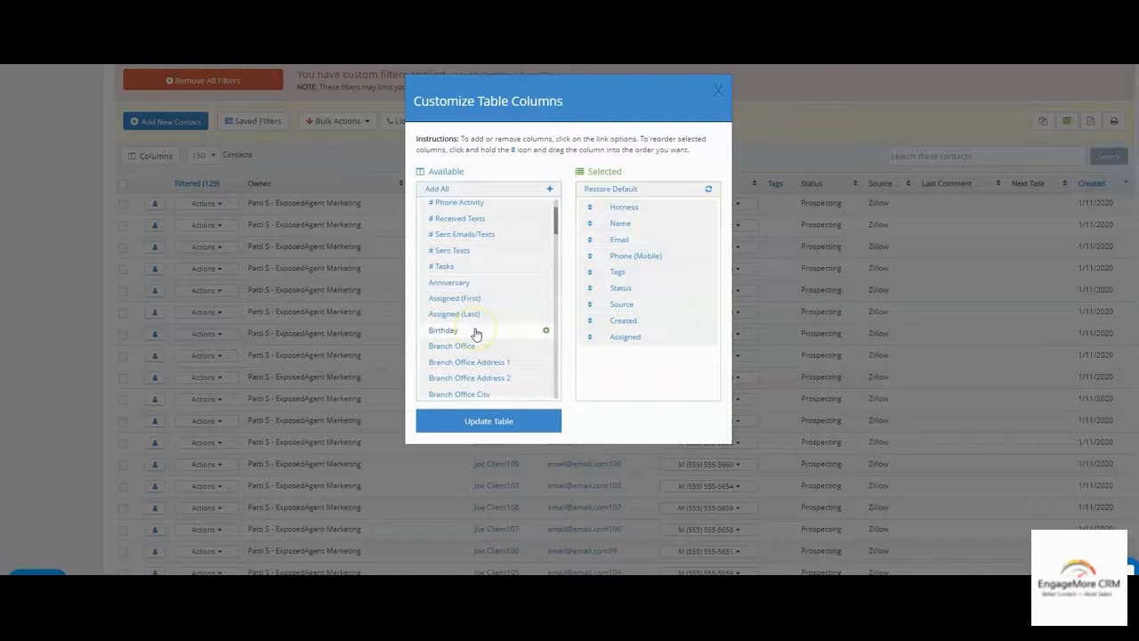
scroll(471, 311, "down", 3)
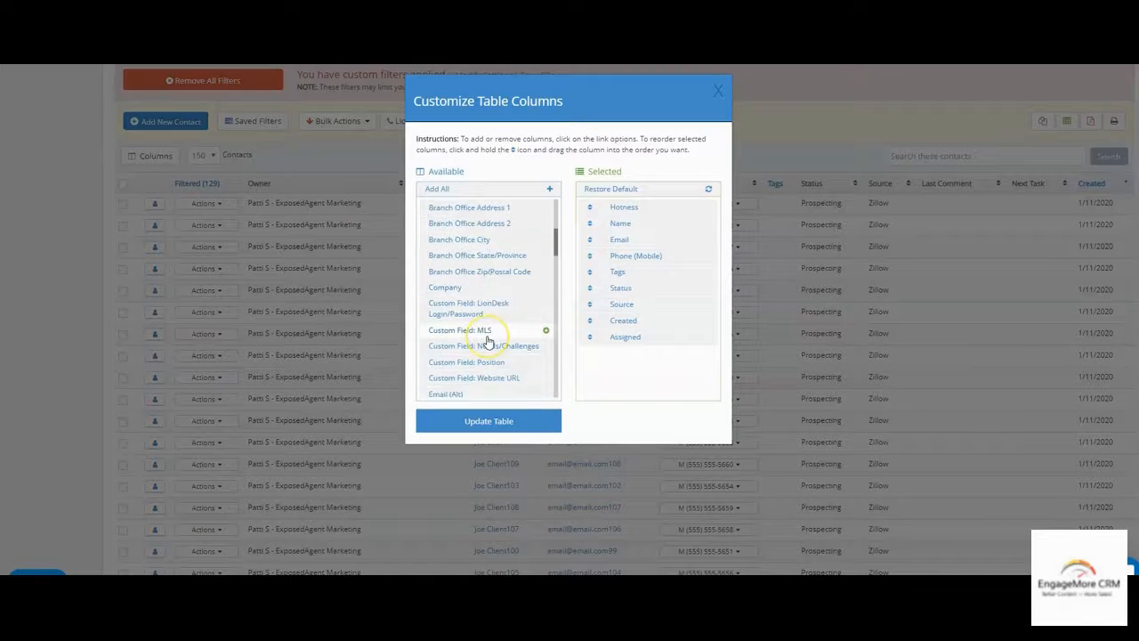
scroll(488, 341, "down", 2)
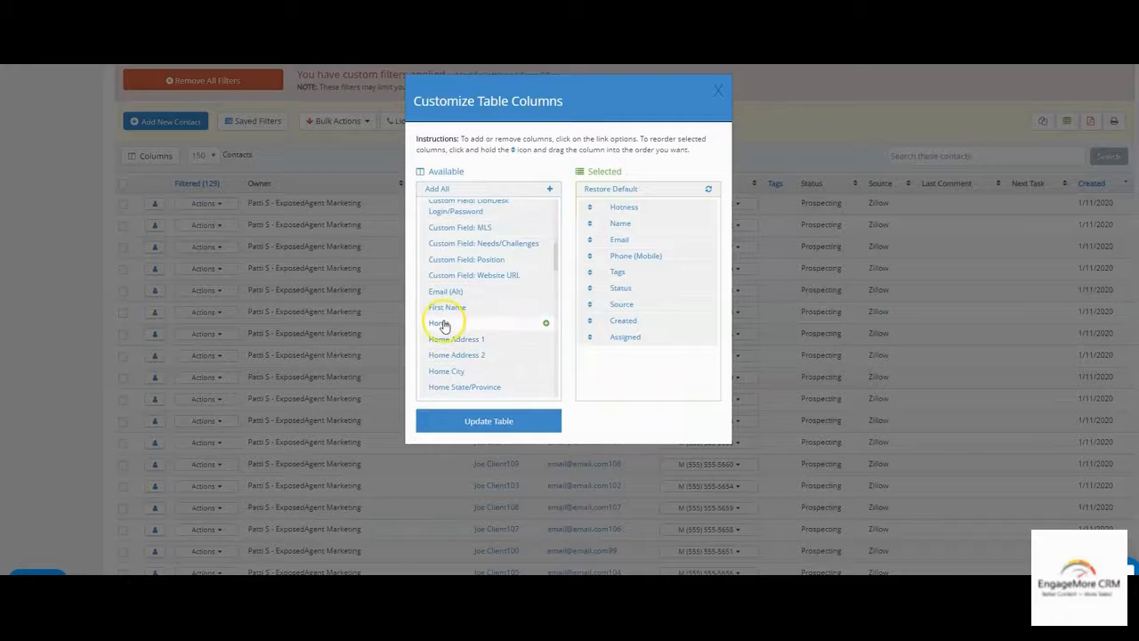
scroll(468, 340, "down", 1)
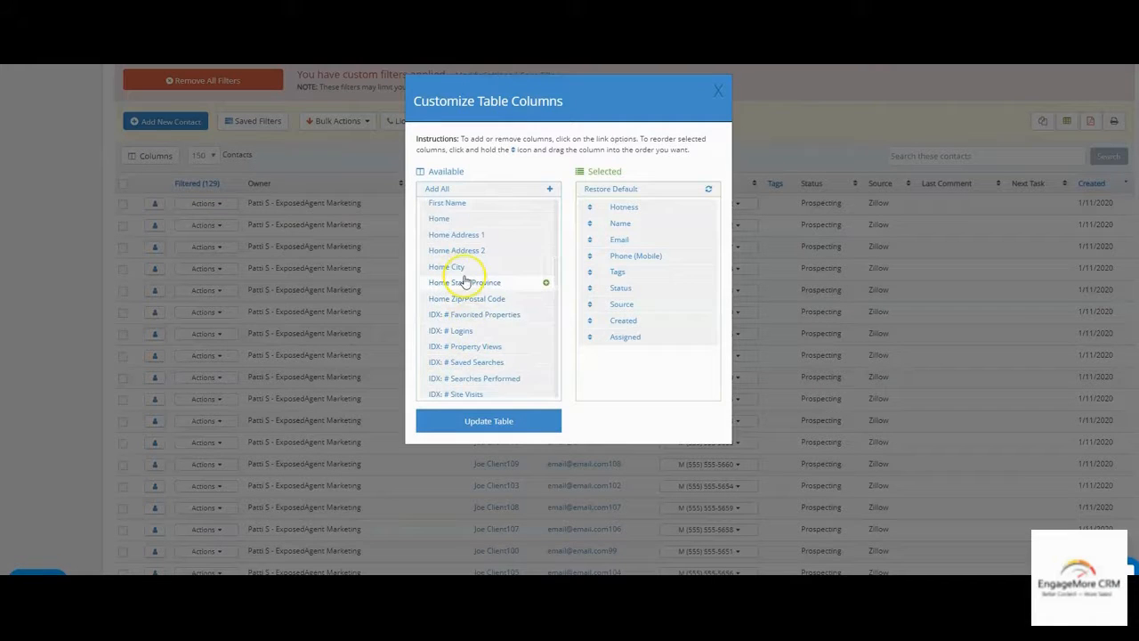
left_click(461, 283)
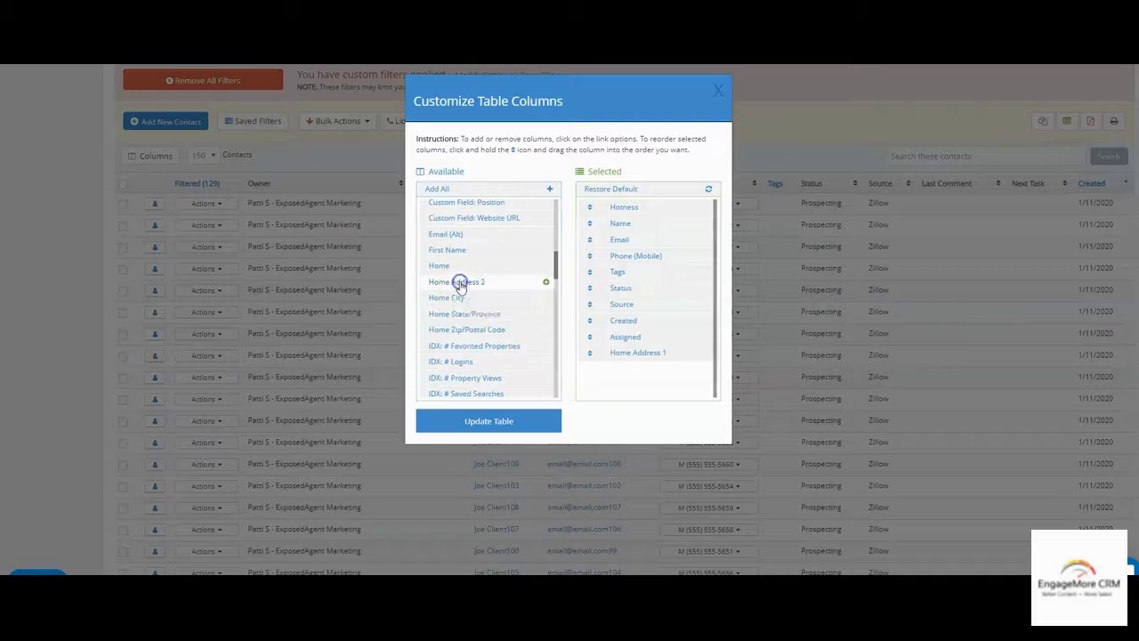
left_click(457, 298)
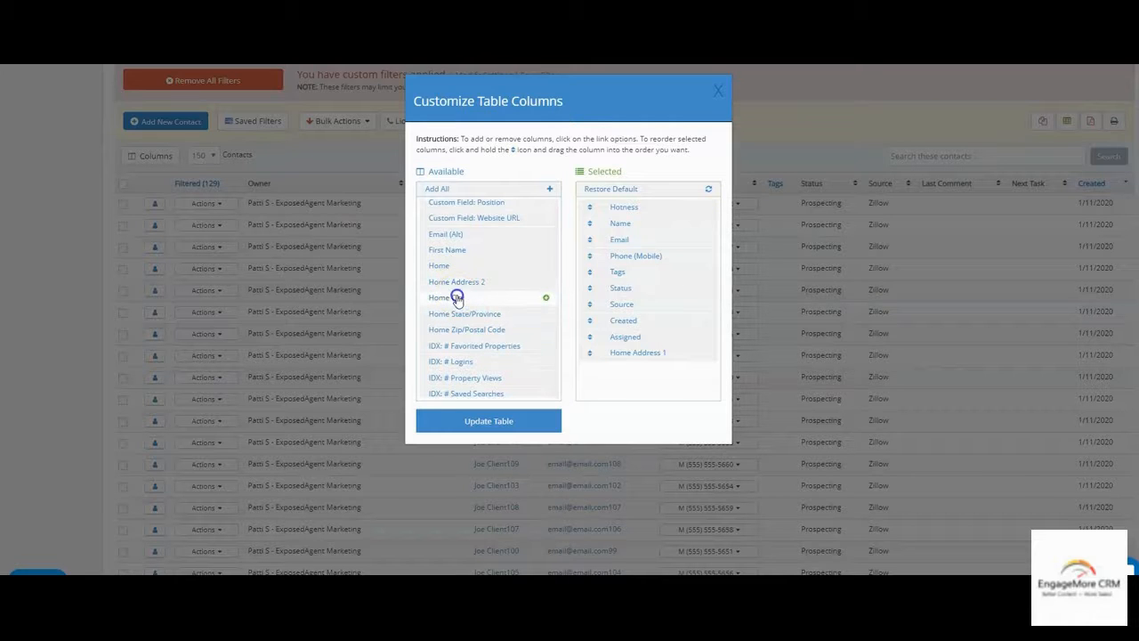
left_click(458, 300)
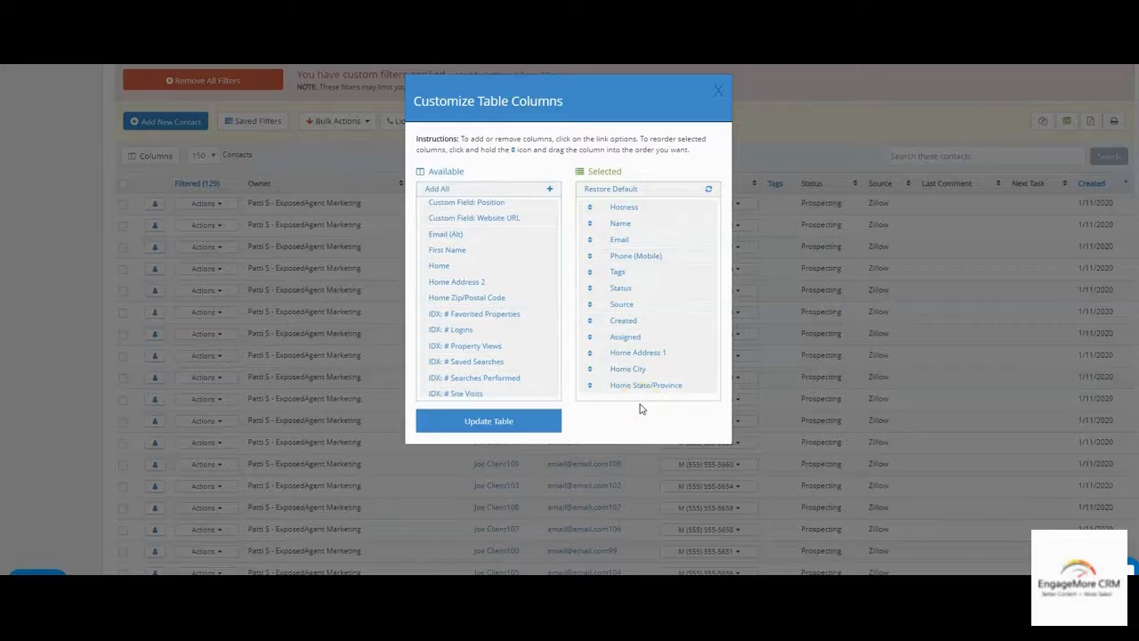
Add the IDX: # Property Views column and update the contact table with the customized columns.
left_click(464, 369)
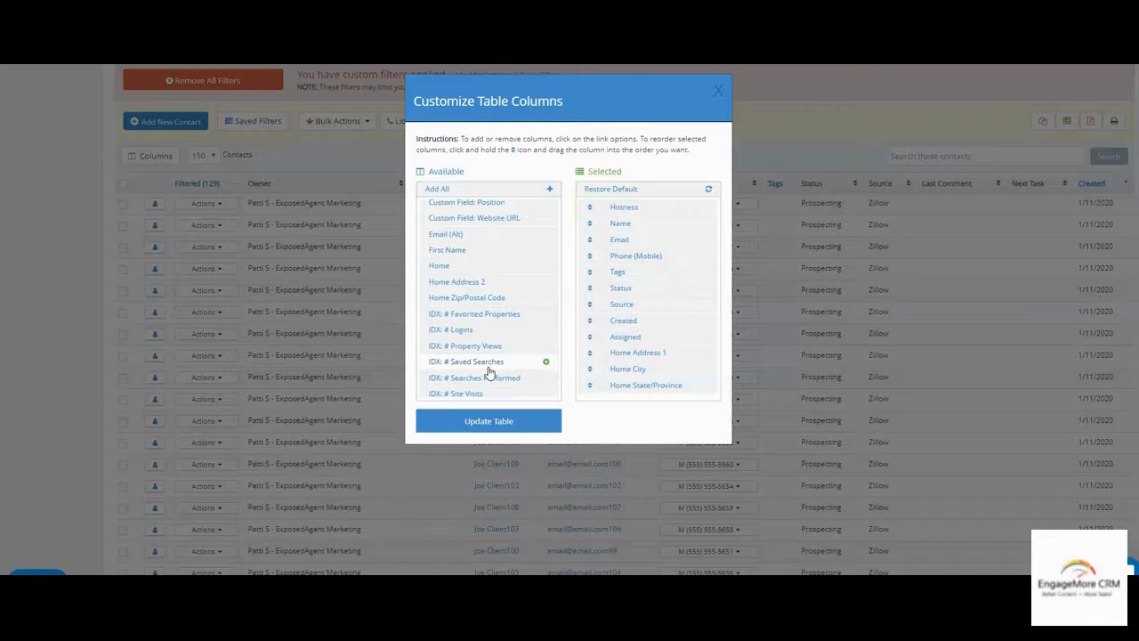
scroll(472, 356, "down", 1)
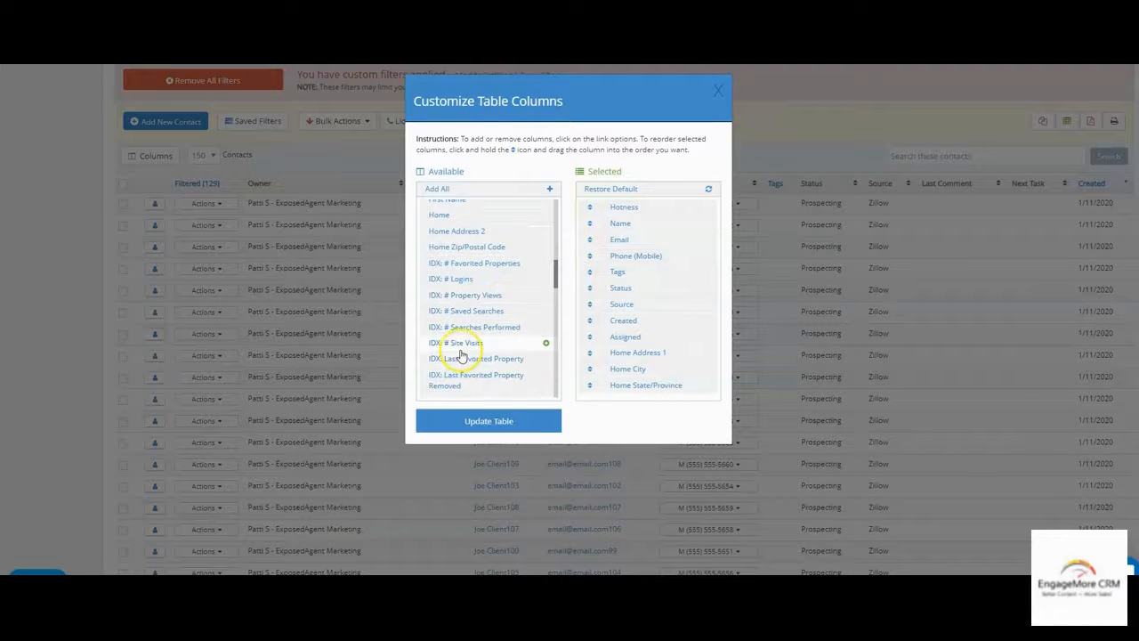
left_click(463, 298)
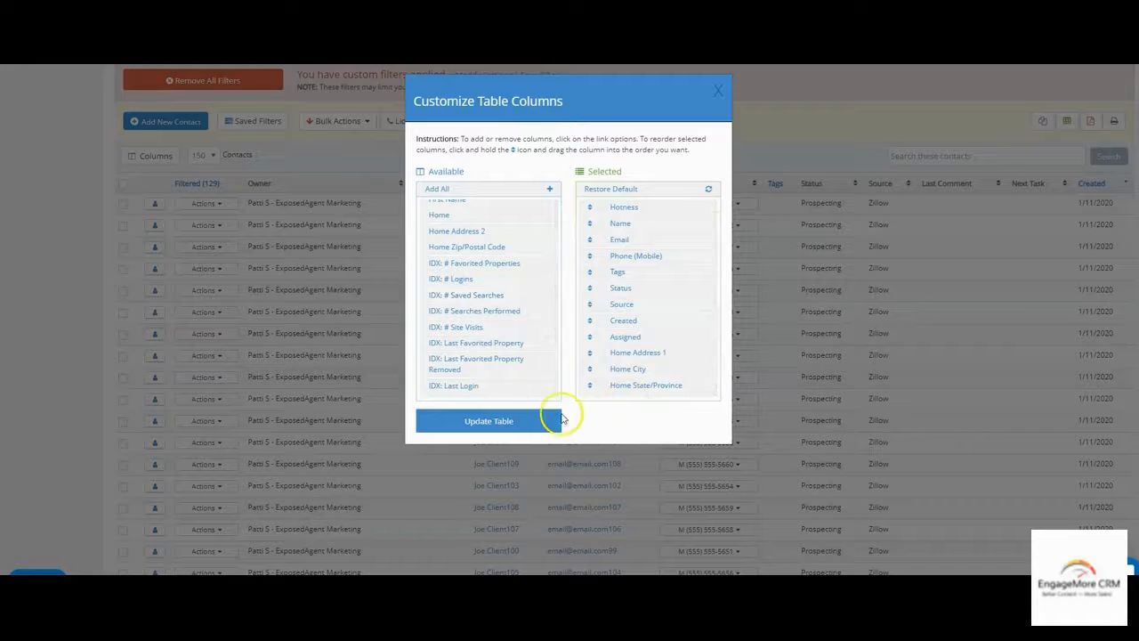
left_click(499, 421)
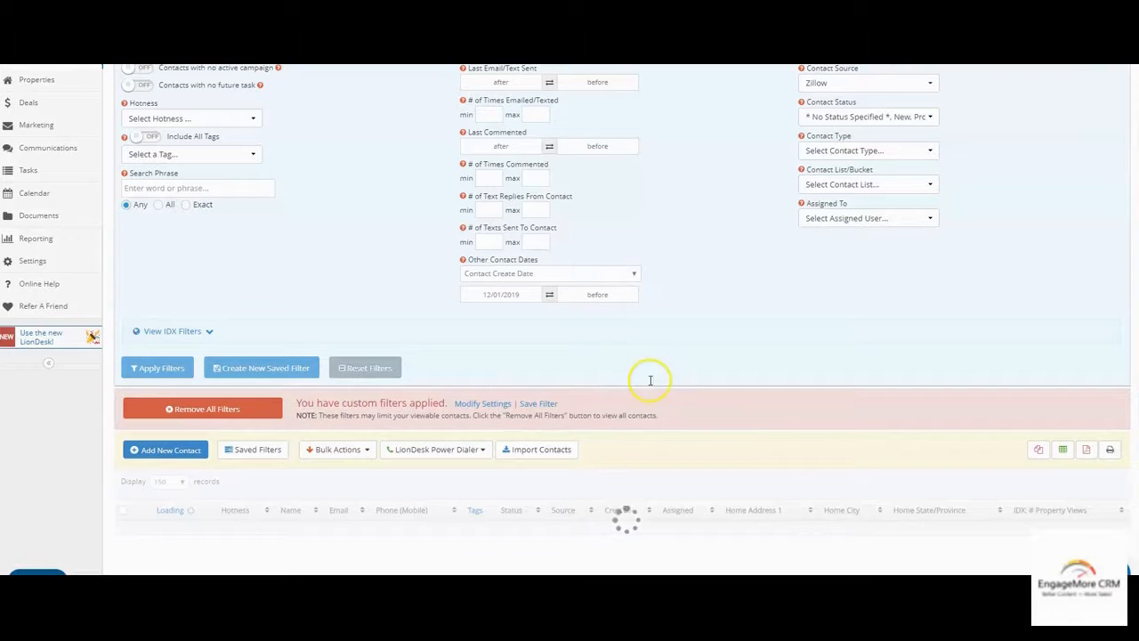
Add the Type column, move Home State/Province directly below Tags in the selected columns, and update the contact table.
scroll(648, 353, "down", 1)
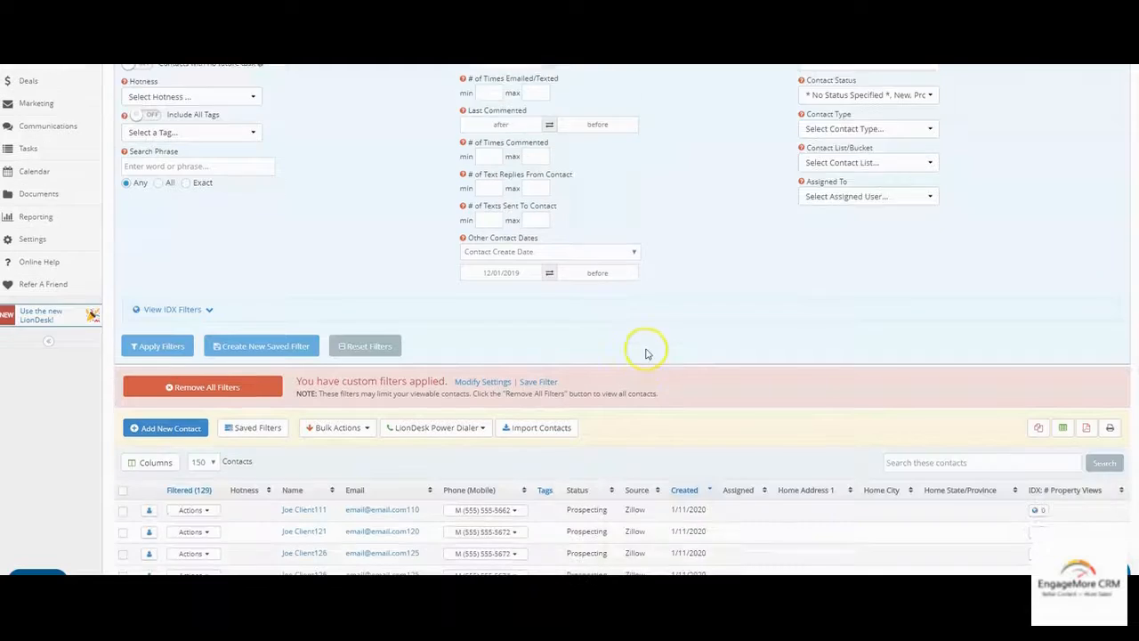
scroll(648, 353, "down", 2)
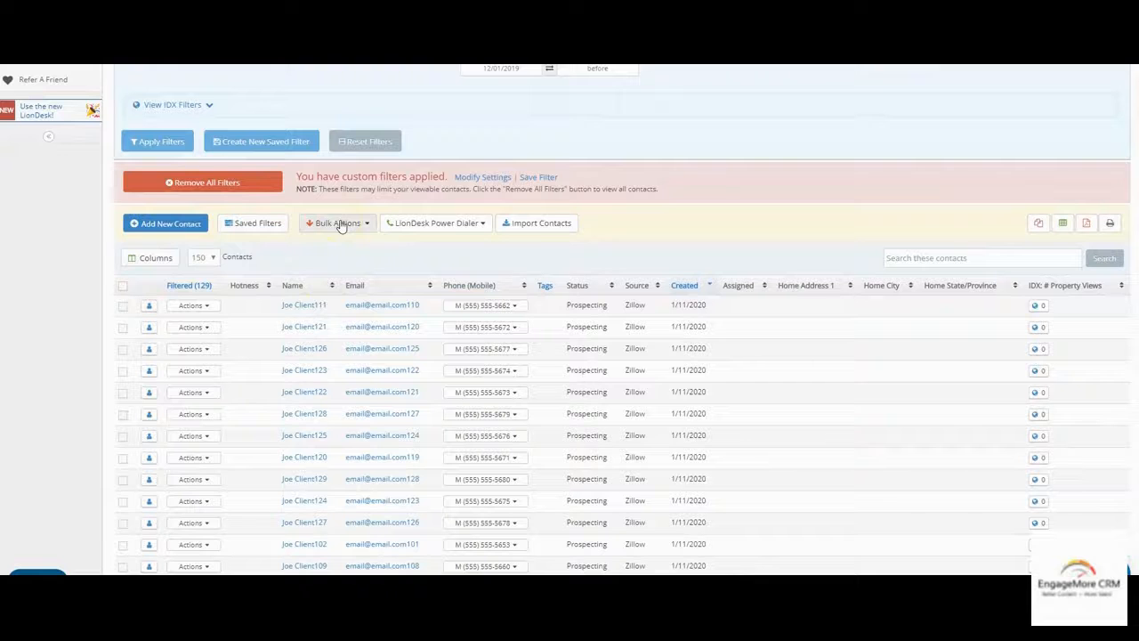
left_click(151, 257)
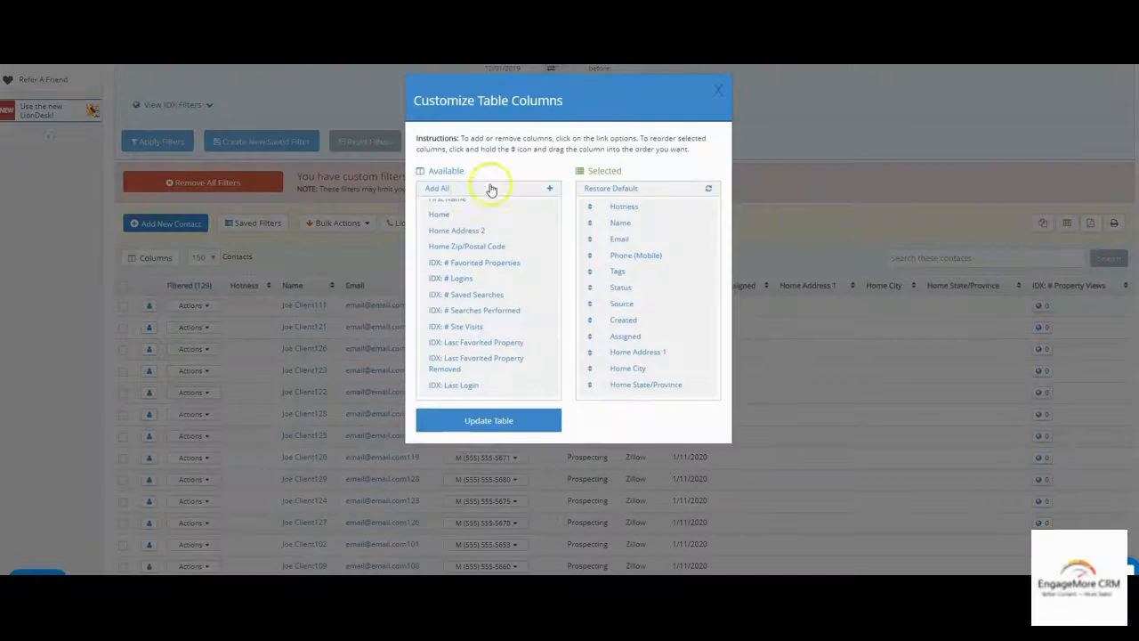
left_click_drag(555, 270, 544, 394)
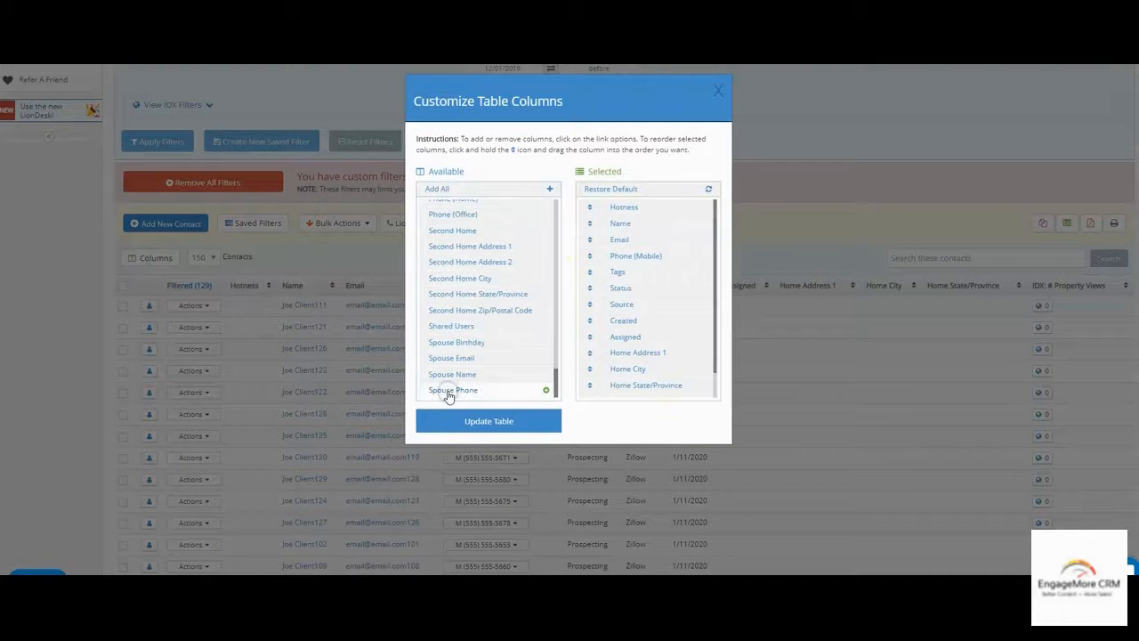
left_click_drag(589, 384, 607, 289)
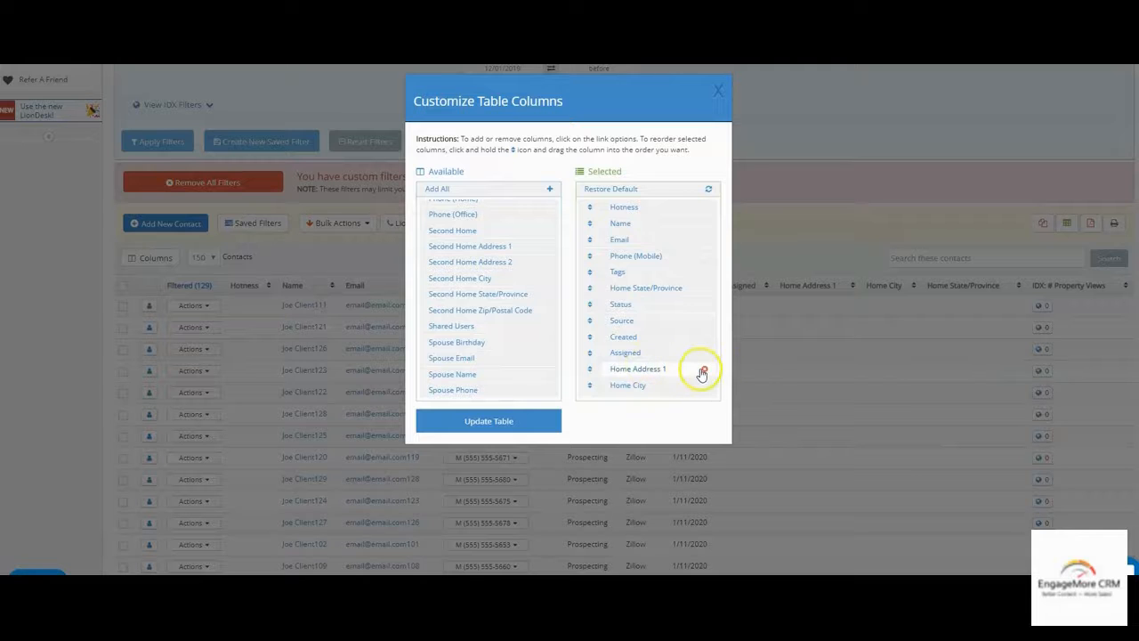
left_click(486, 424)
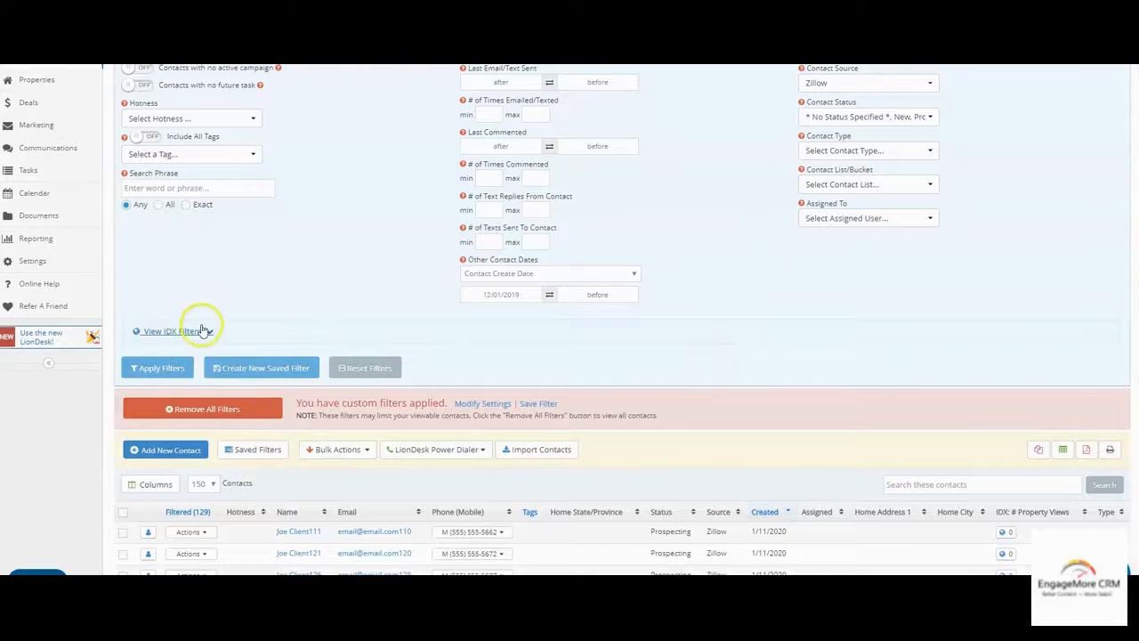
Collapse the contact filter section and look over the filtered contacts in the customized table.
scroll(293, 336, "up", 2)
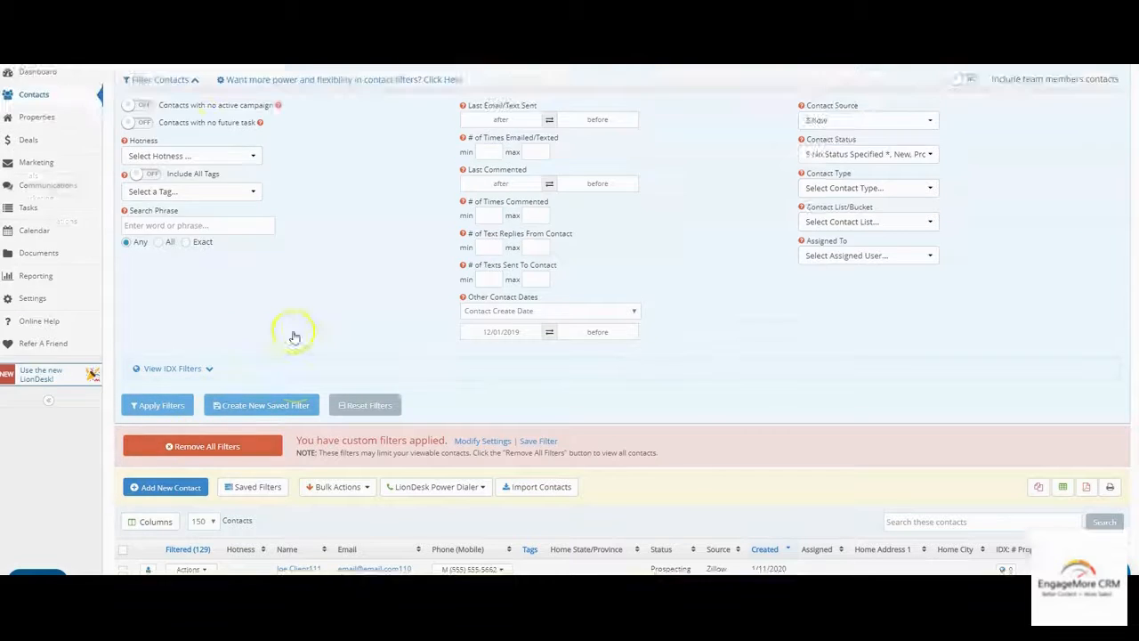
left_click(158, 153)
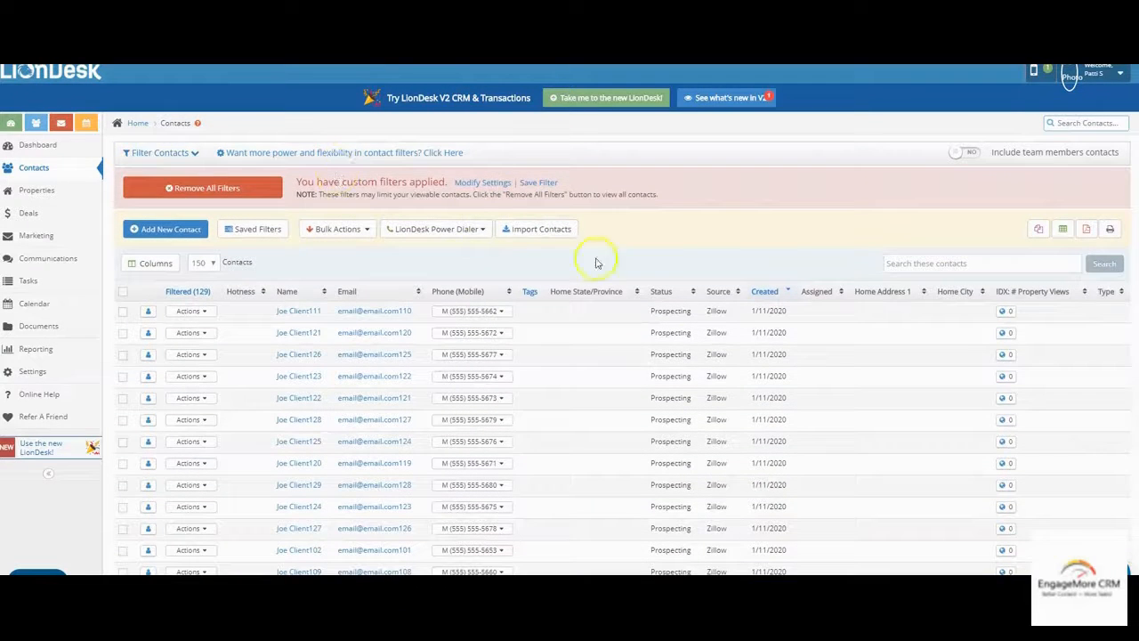
scroll(746, 348, "down", 2)
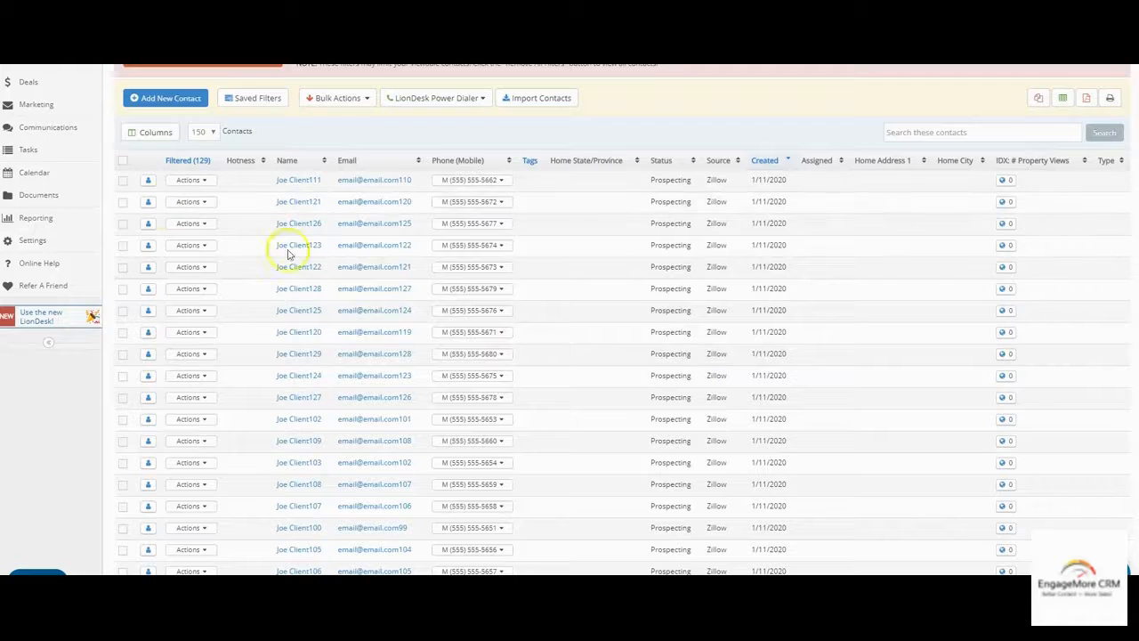
scroll(957, 230, "up", 2)
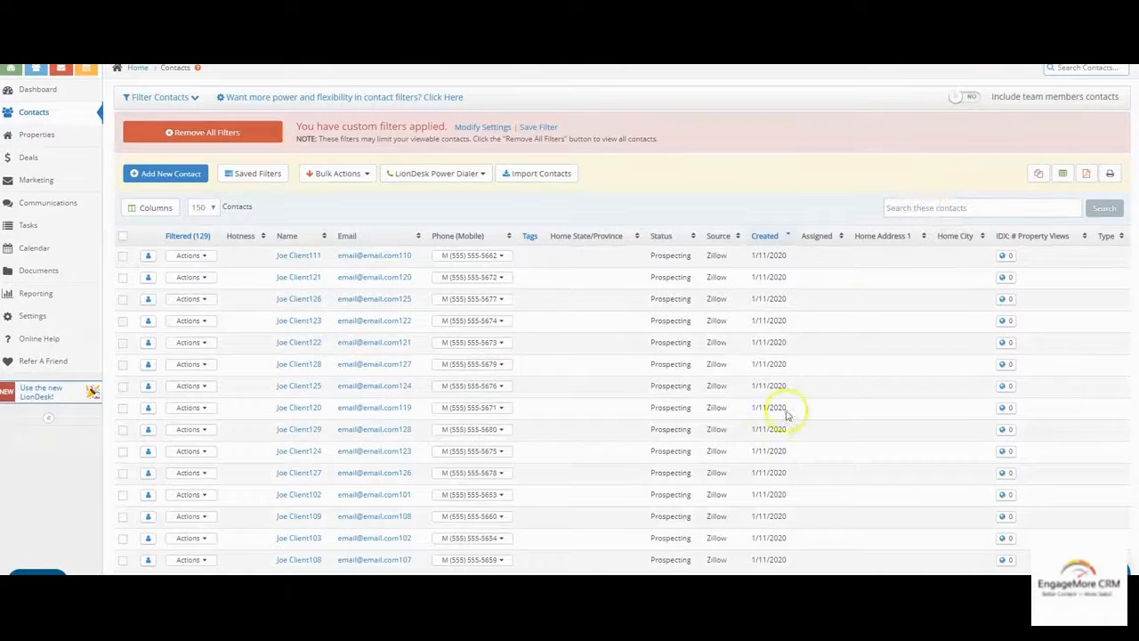
left_click(202, 207)
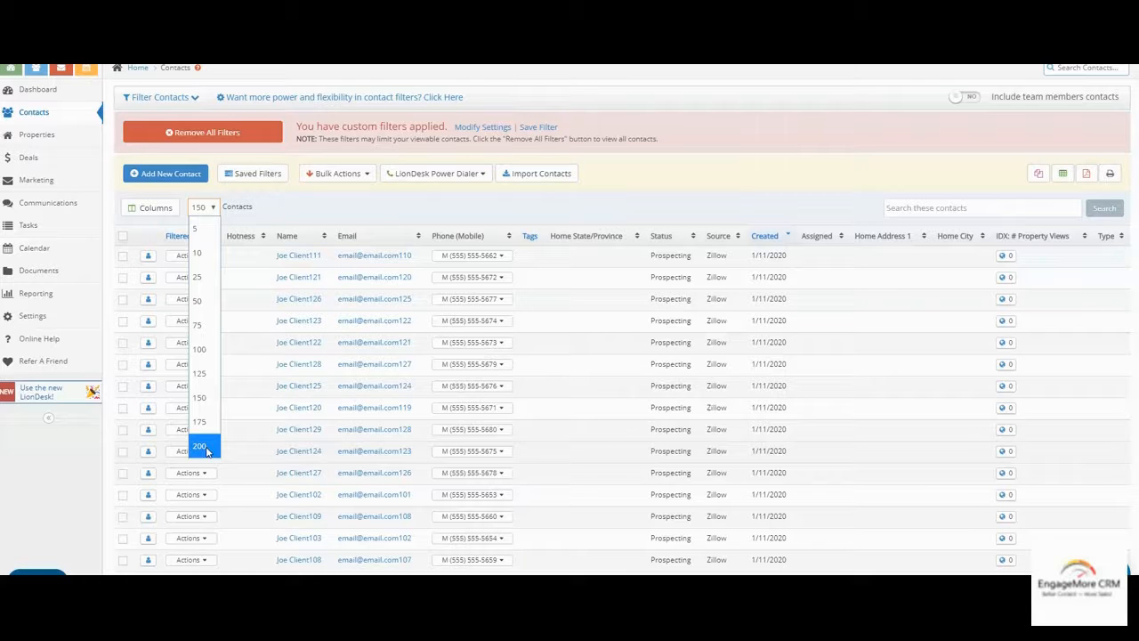
left_click(516, 203)
left_click(489, 214)
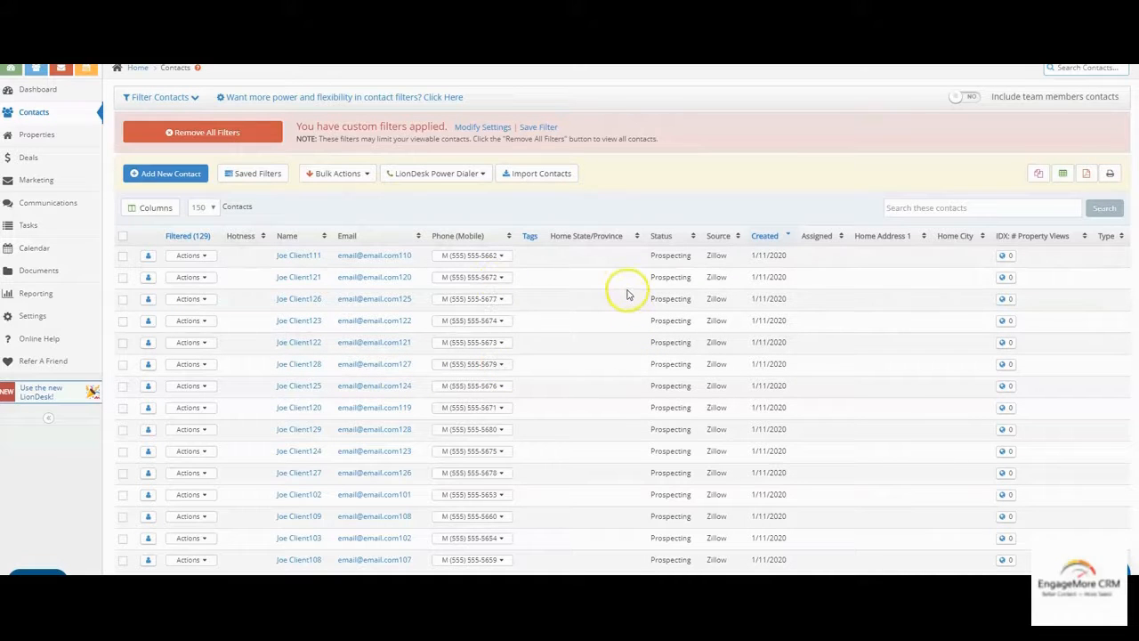
Export the filtered contacts as a CSV file and open the downloaded file maximized in Excel.
left_click(1064, 175)
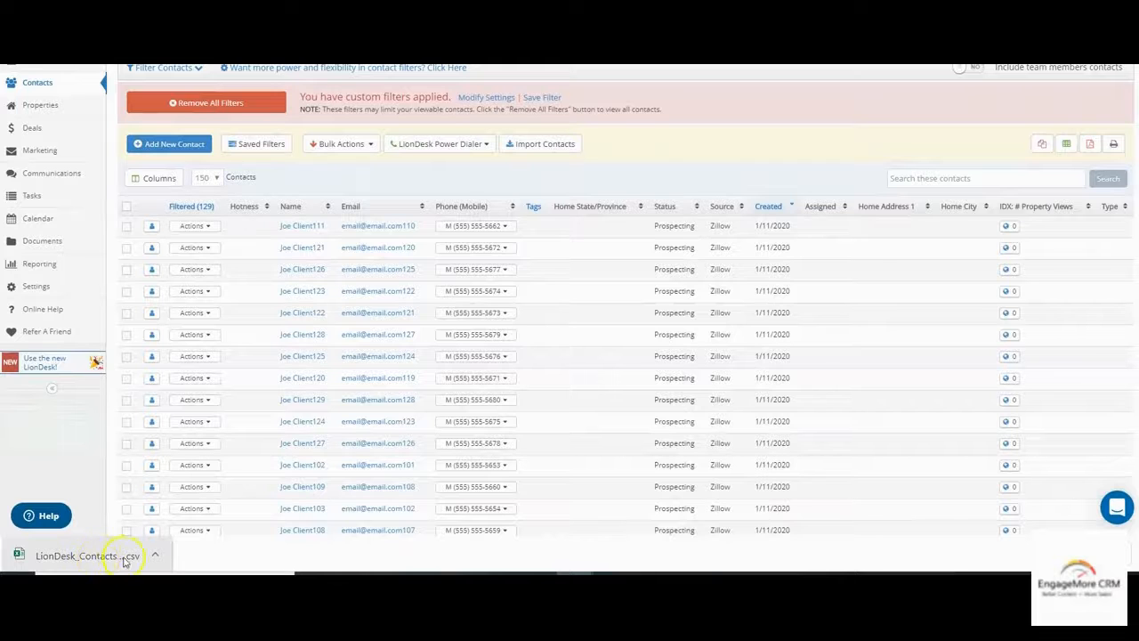
left_click(89, 557)
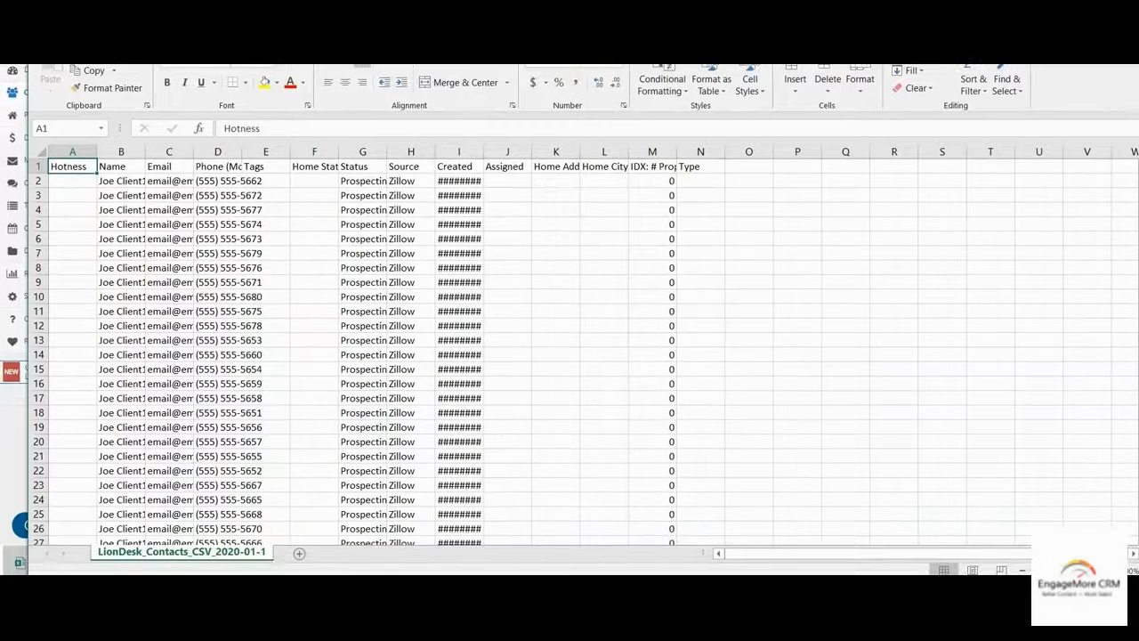
key("super+Up")
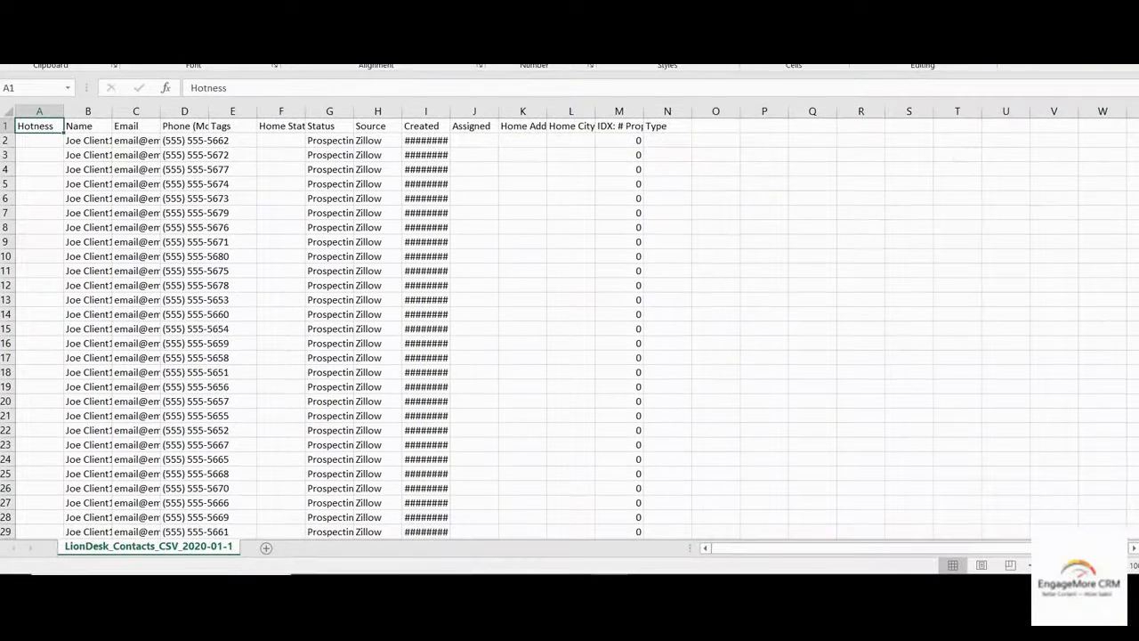
left_click(808, 552)
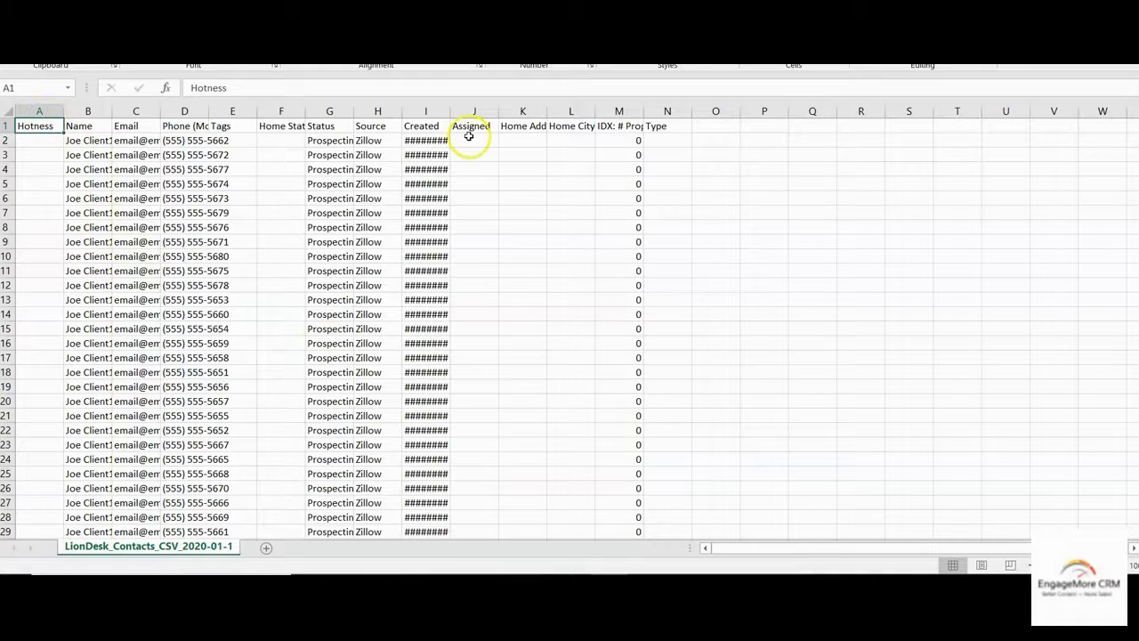
Widen the Hotness, Name and Email columns of the exported sheet so the full names and e-mail addresses show.
left_click(93, 110)
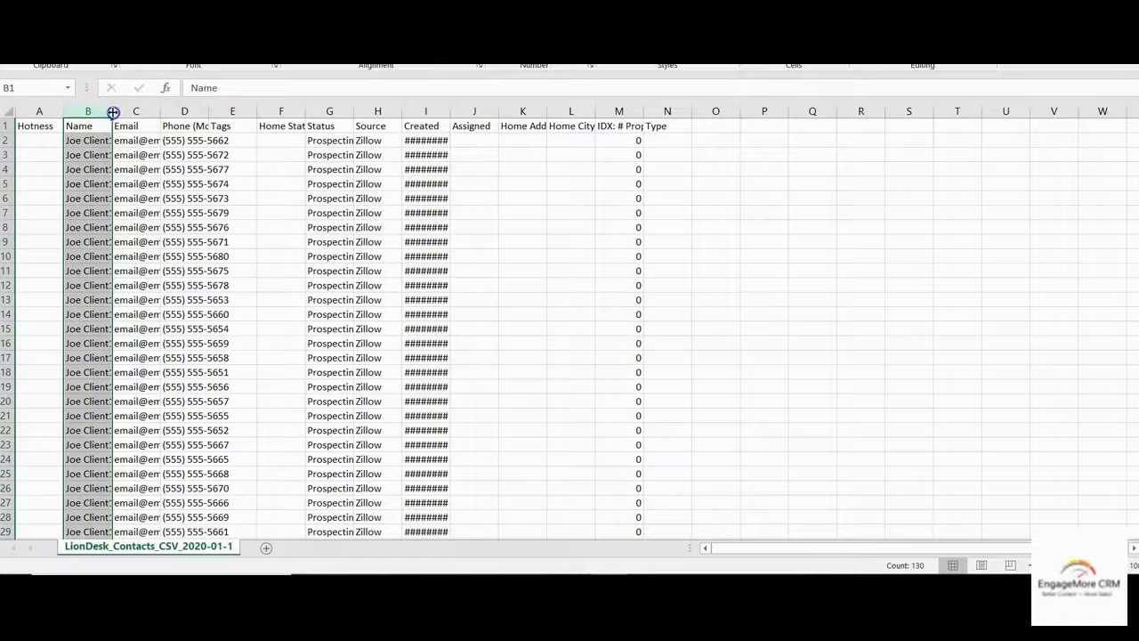
double_click(113, 110)
left_click_drag(65, 107, 106, 111)
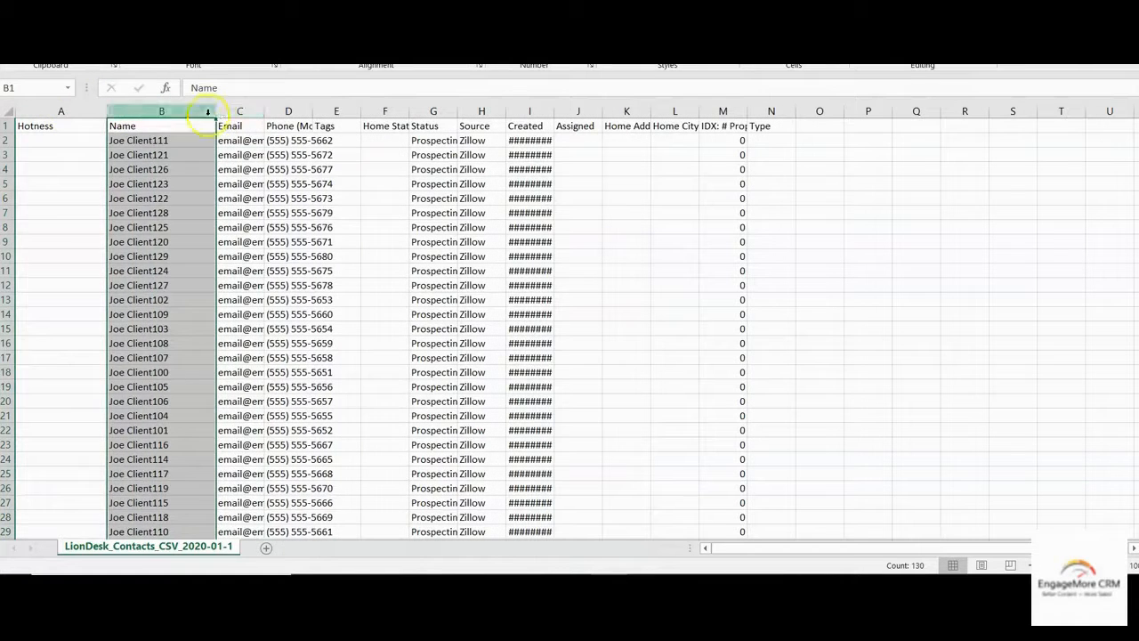
left_click(236, 112)
left_click_drag(270, 114, 341, 114)
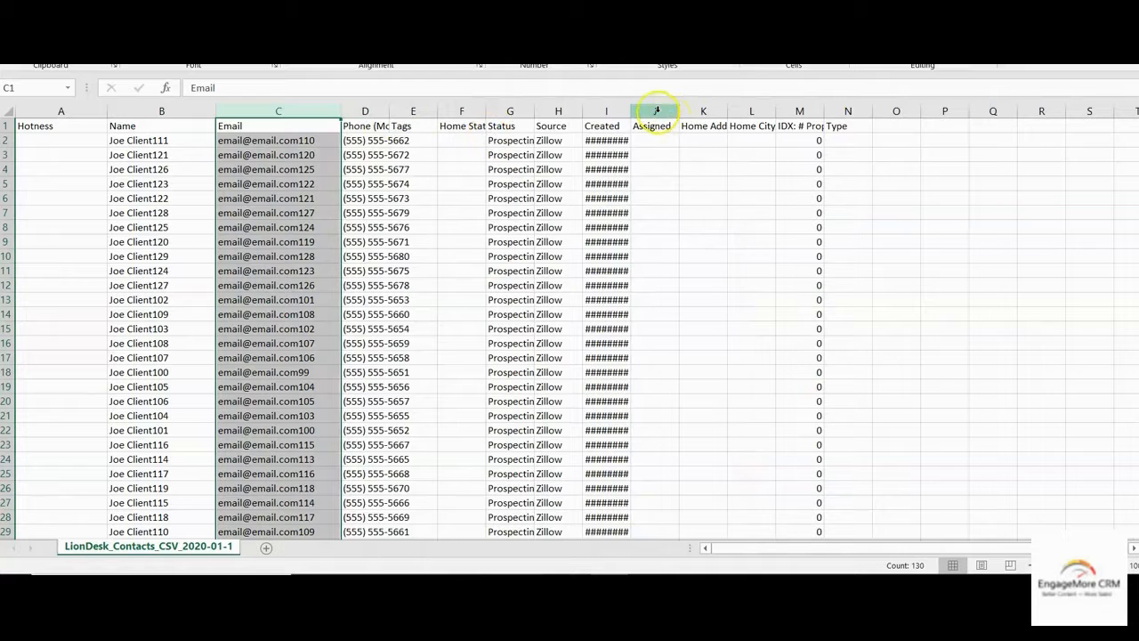
Enter Buyer in the first contact's Type cell N2 and fill it down to N130.
left_click_drag(657, 111, 796, 108)
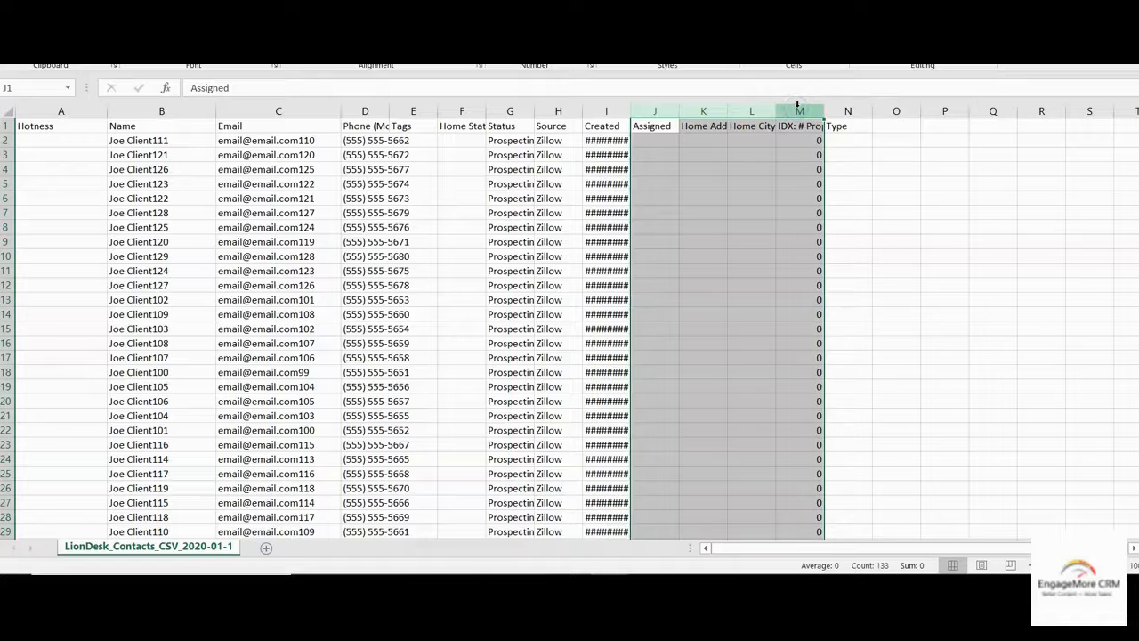
double_click(847, 140)
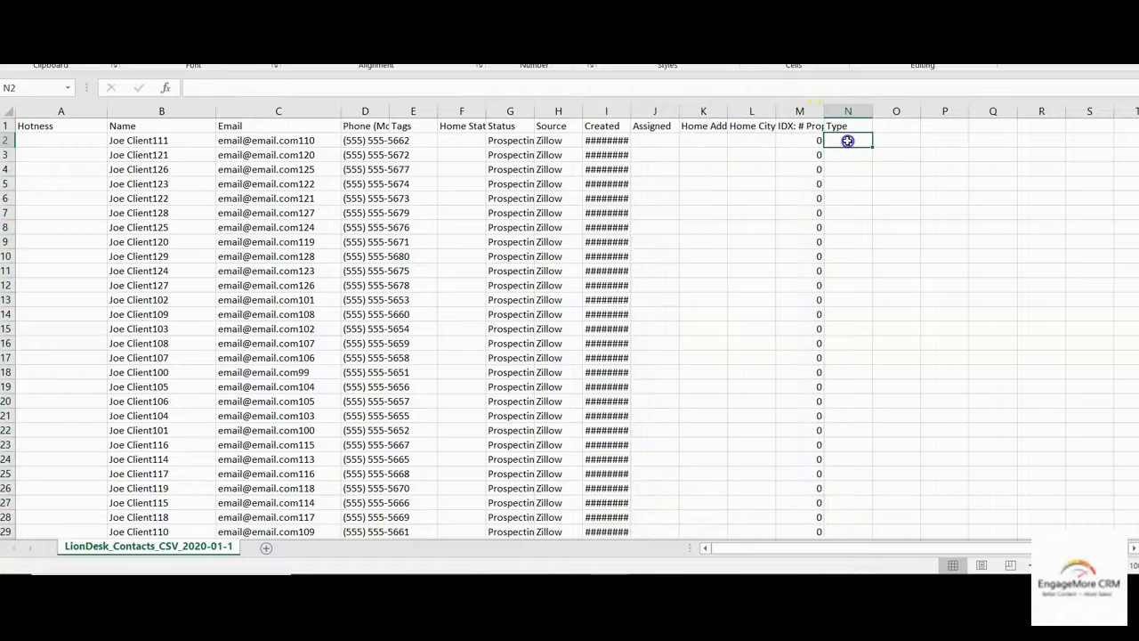
type("Buyer")
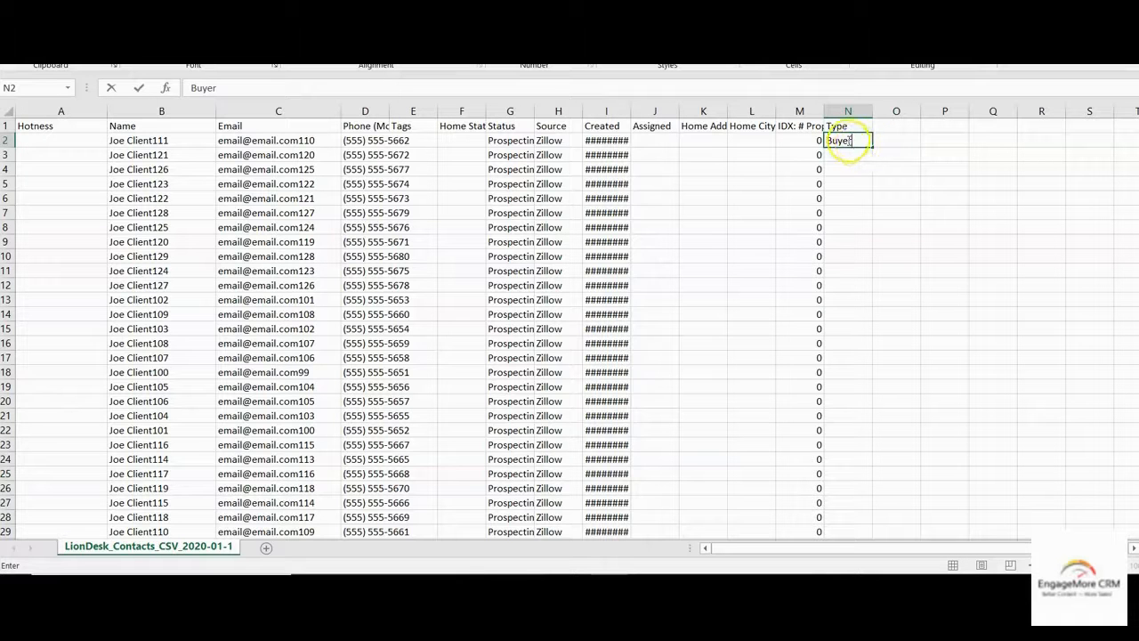
left_click_drag(872, 145, 855, 504)
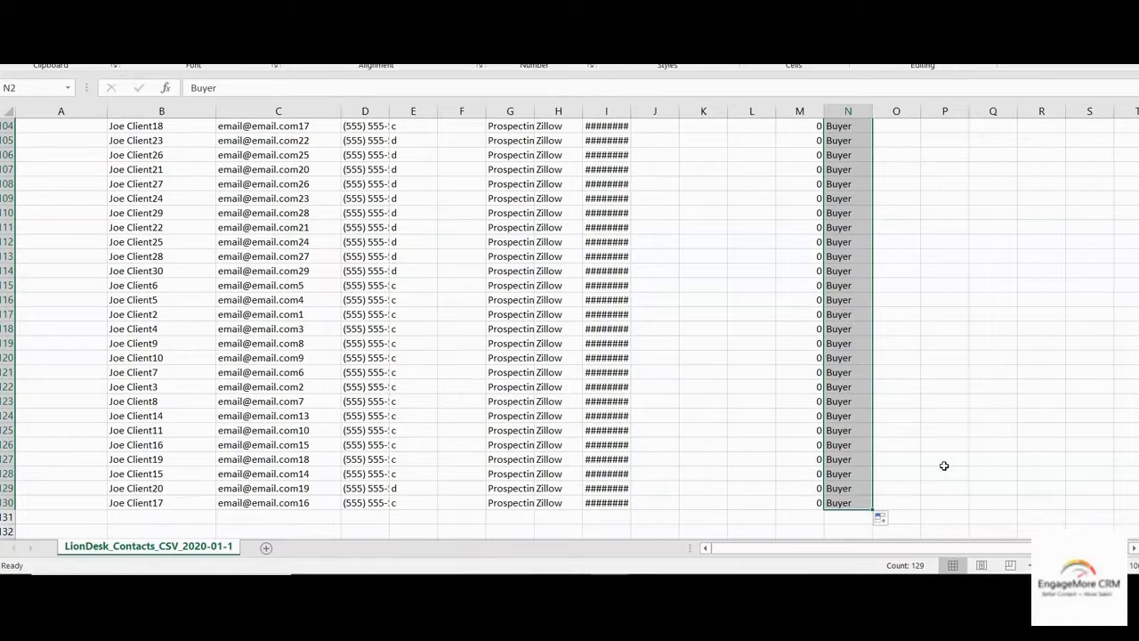
scroll(954, 414, "up", 11)
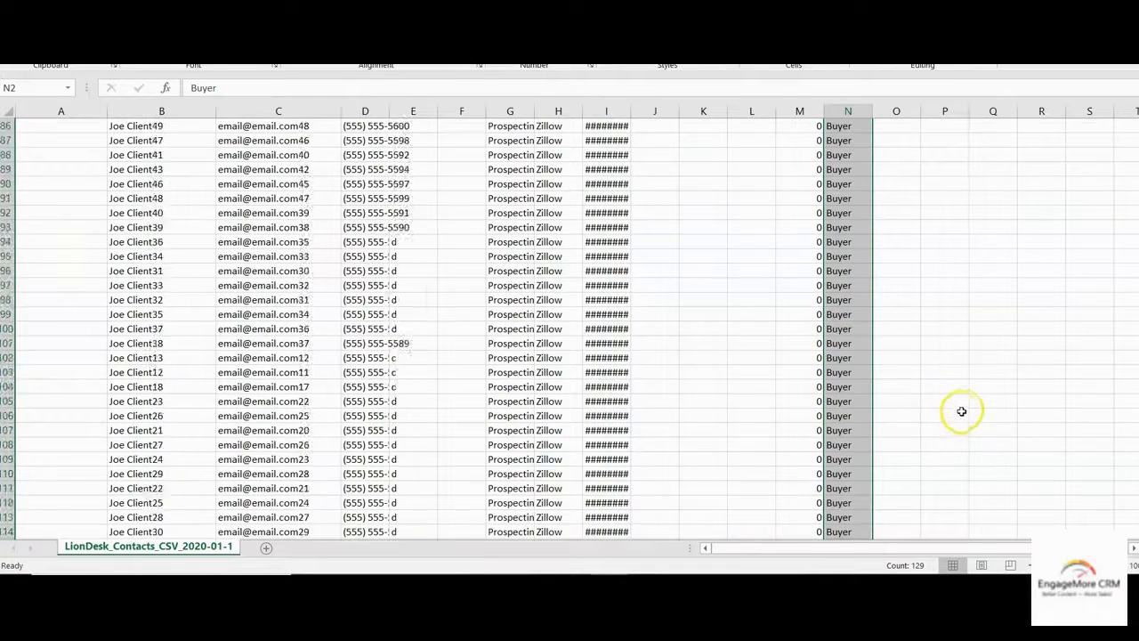
scroll(962, 408, "up", 20)
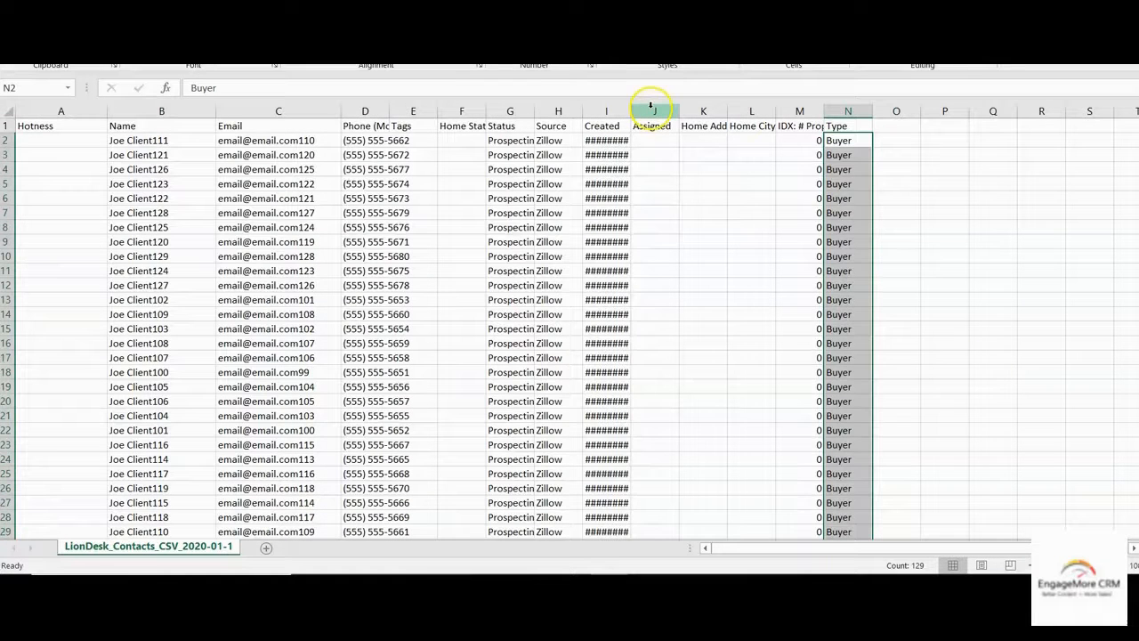
Delete the columns from Assigned through IDX: # Property Views and widen the Created column to show full dates.
left_click_drag(652, 111, 796, 105)
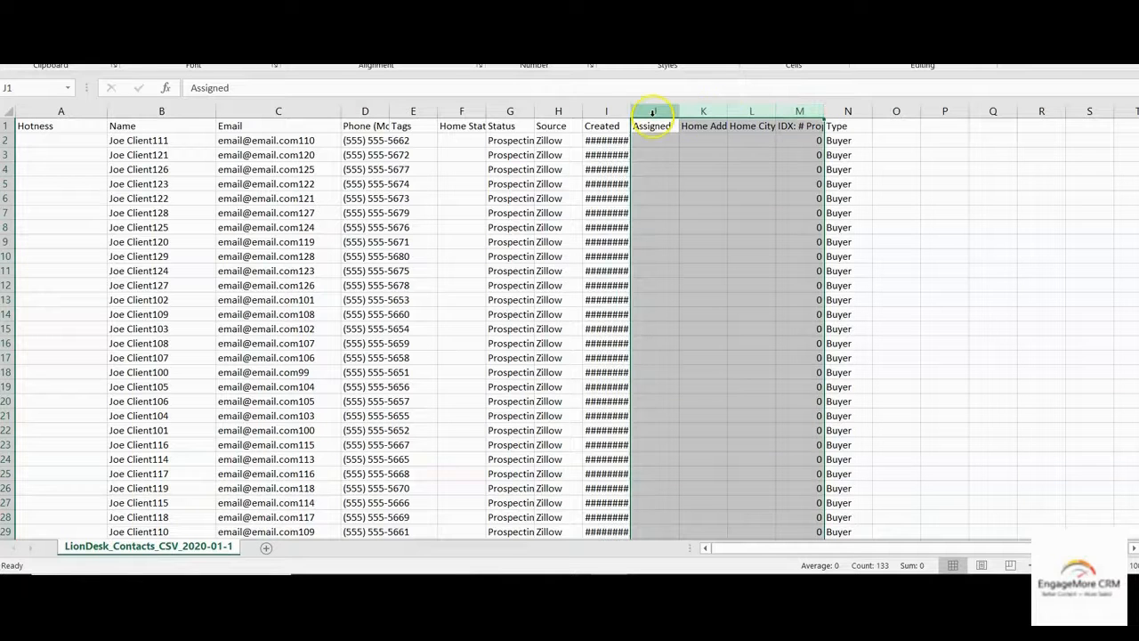
right_click(752, 111)
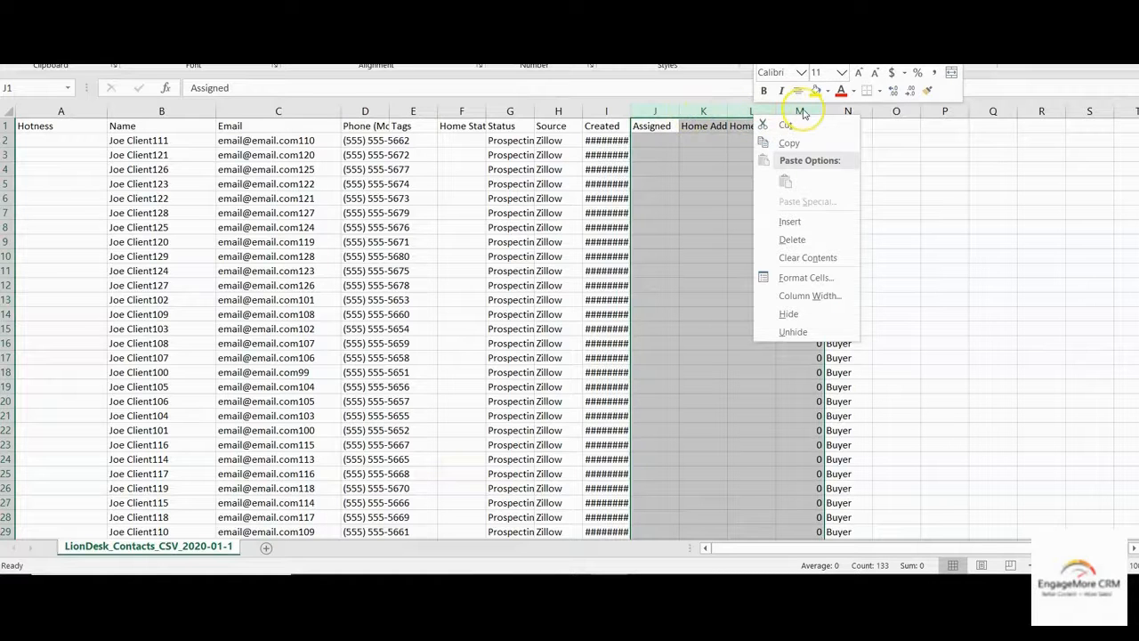
left_click(791, 240)
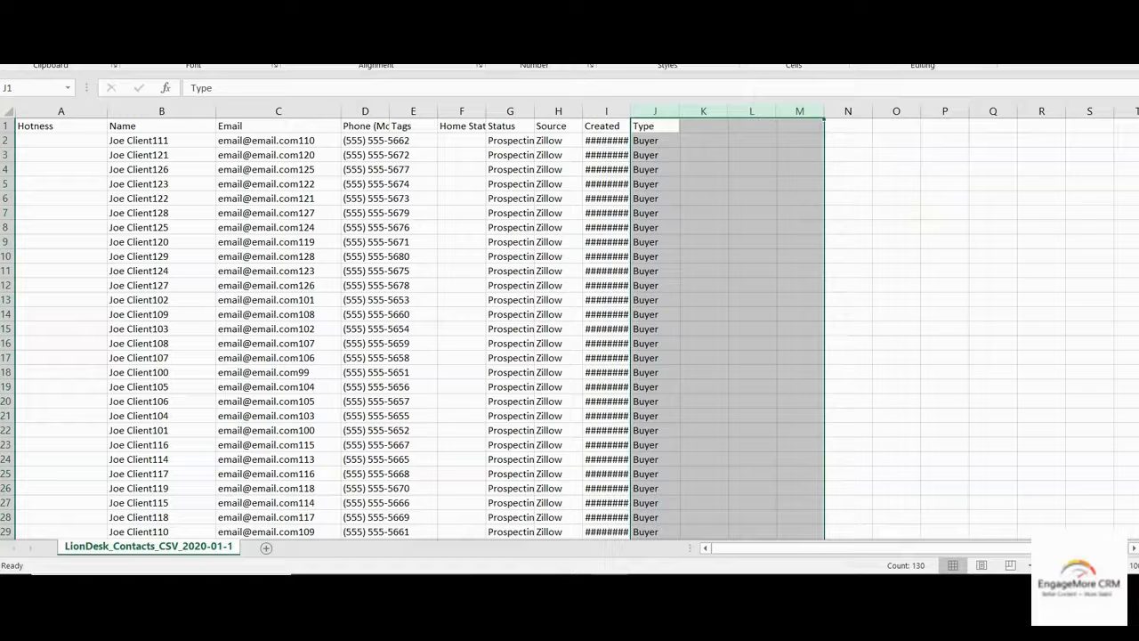
left_click(613, 111)
left_click_drag(631, 111, 707, 116)
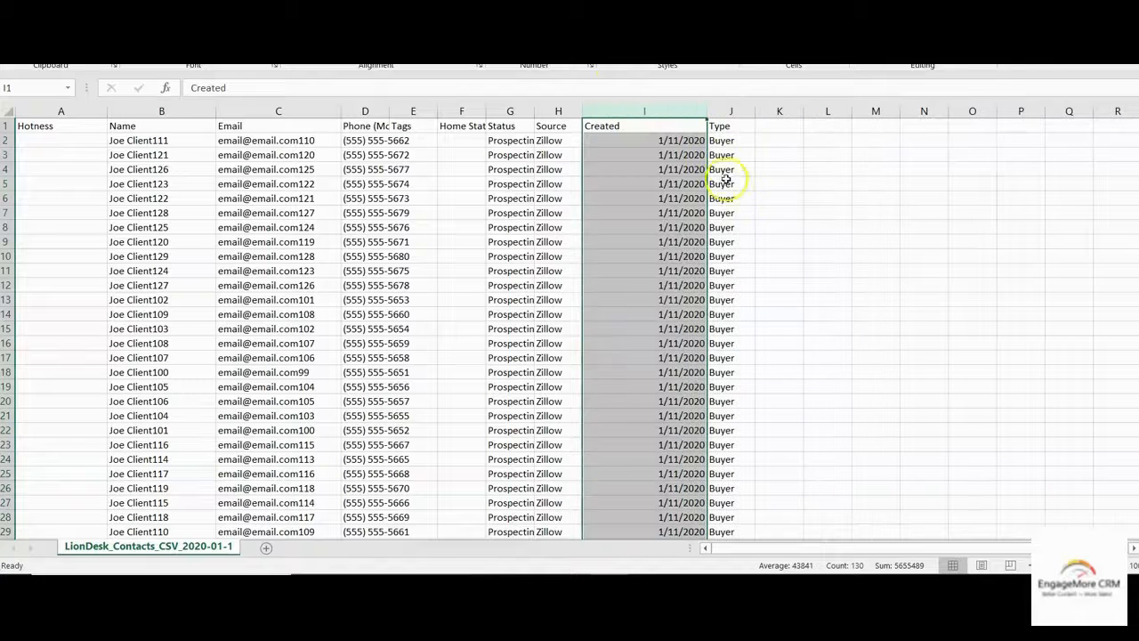